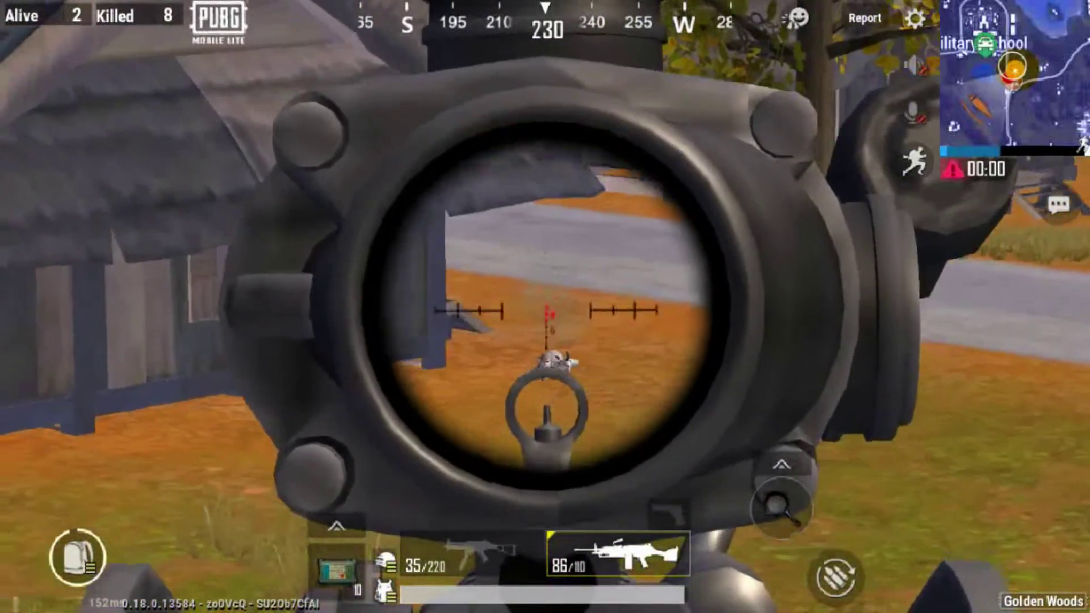
pyautogui.click(545, 306)
pyautogui.click(545, 307)
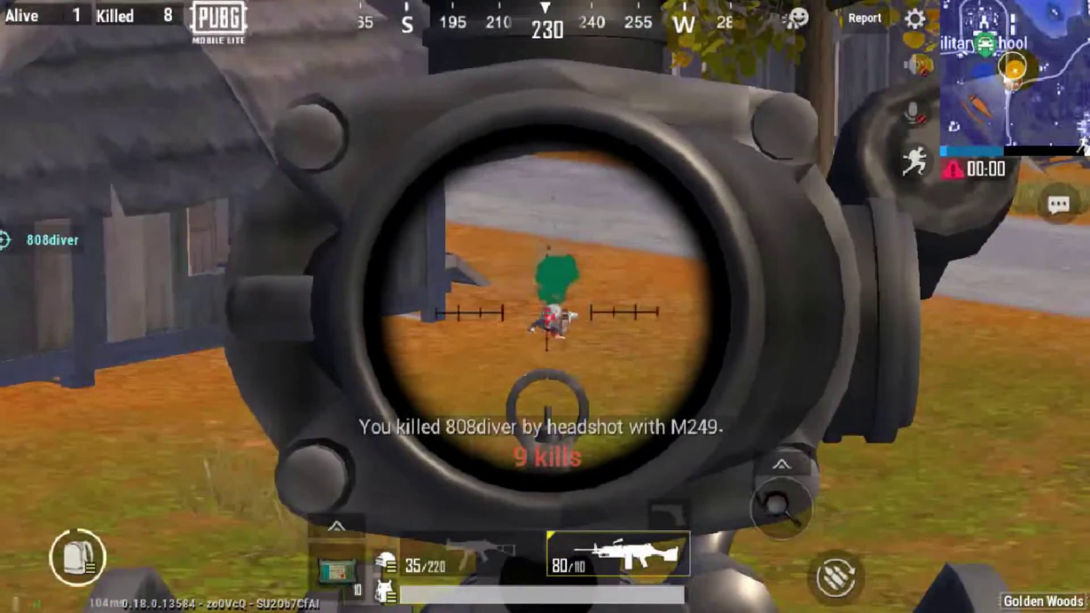
pyautogui.click(545, 306)
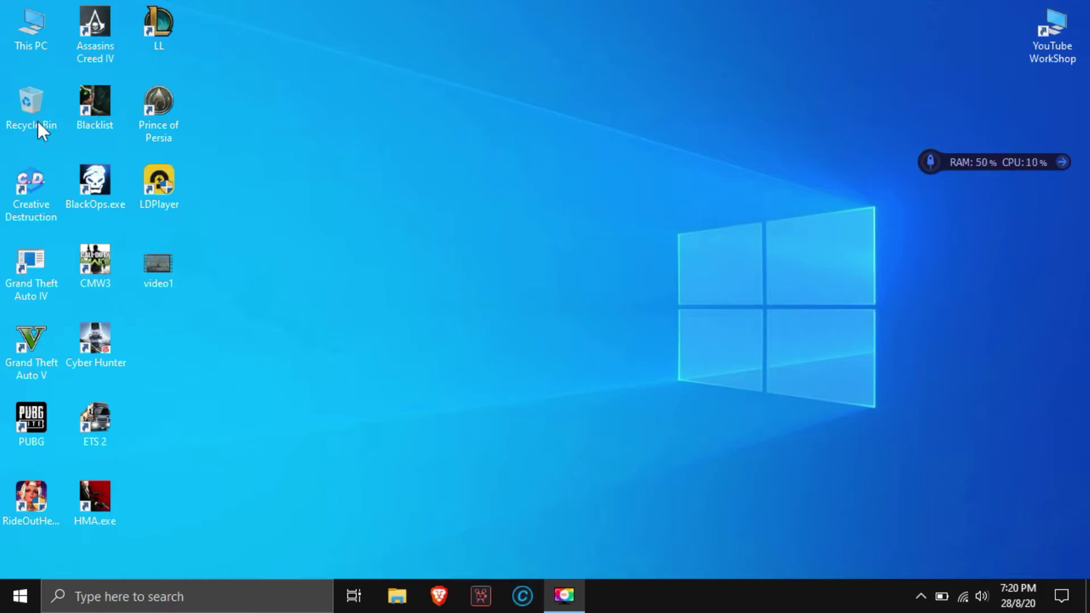
# View the computer's basic system information in a maximized window, including processor, memory and system type, and close it.
pyautogui.rightClick(32, 28)
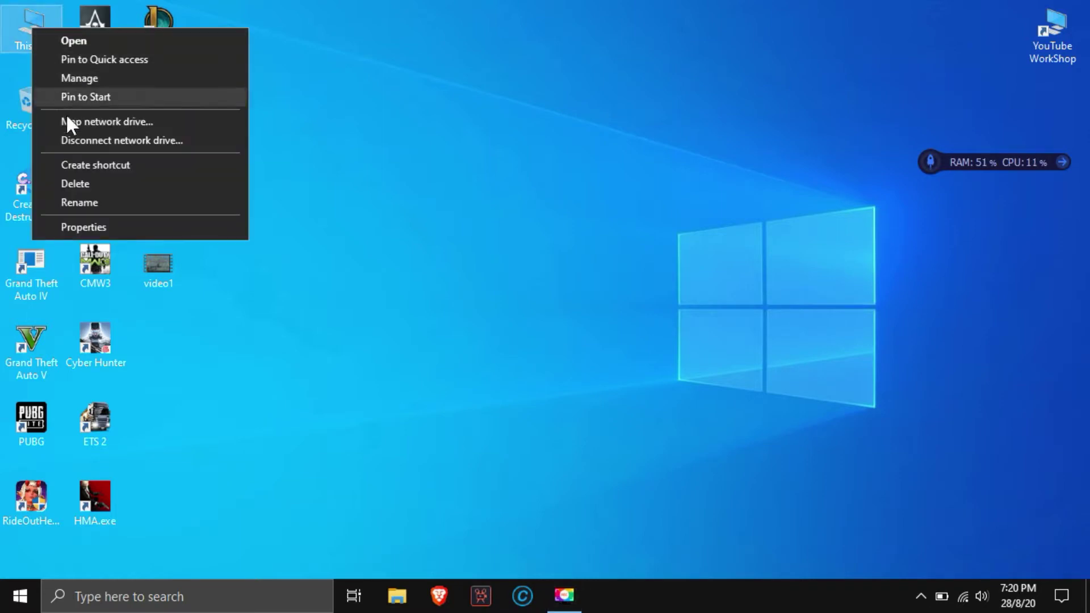
pyautogui.click(100, 227)
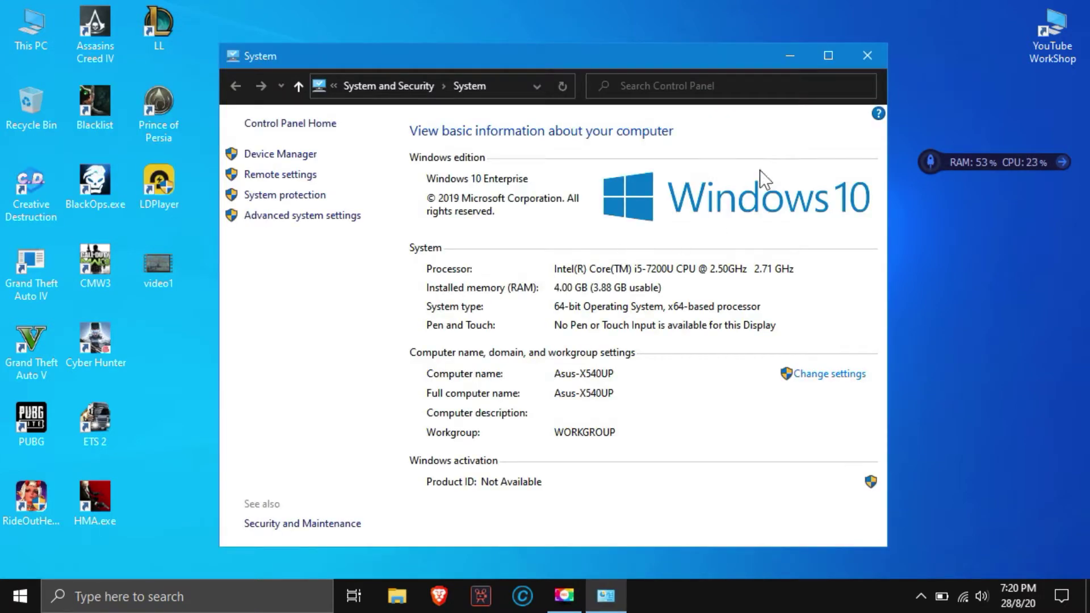
pyautogui.click(829, 55)
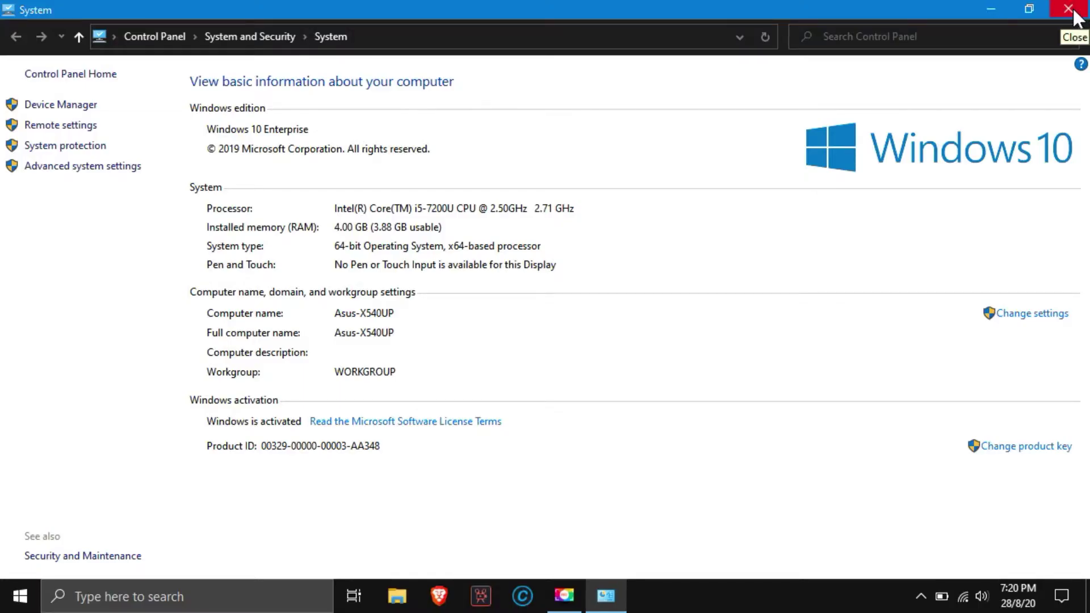
pyautogui.click(1069, 9)
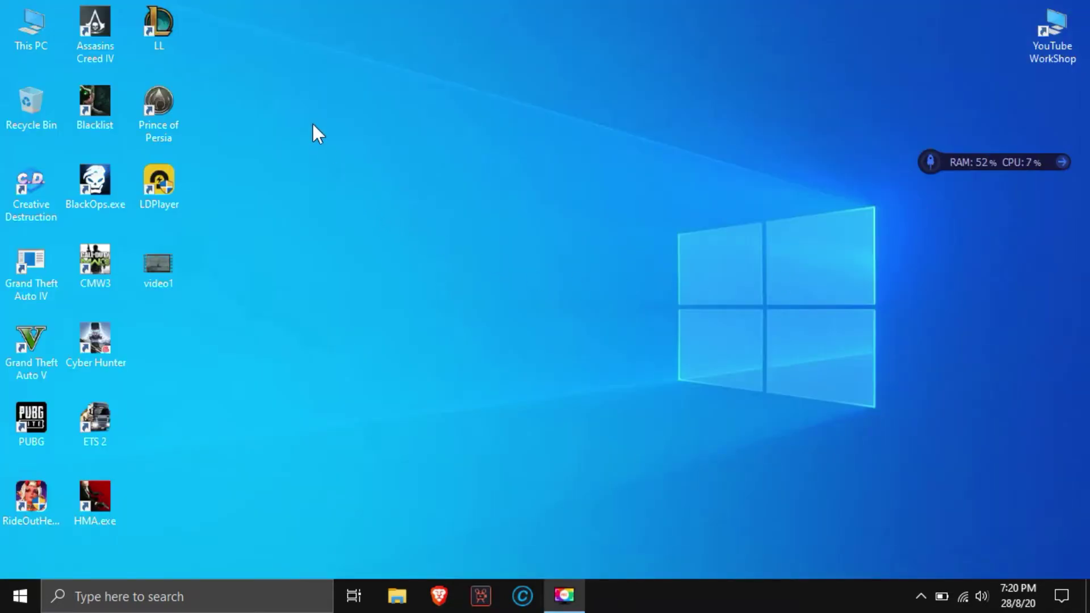
# In LDPlayer's install folder, confirm dnplayer's all-users compatibility settings: Windows 8 mode, fullscreen optimizations disabled and run as administrator.
pyautogui.rightClick(157, 180)
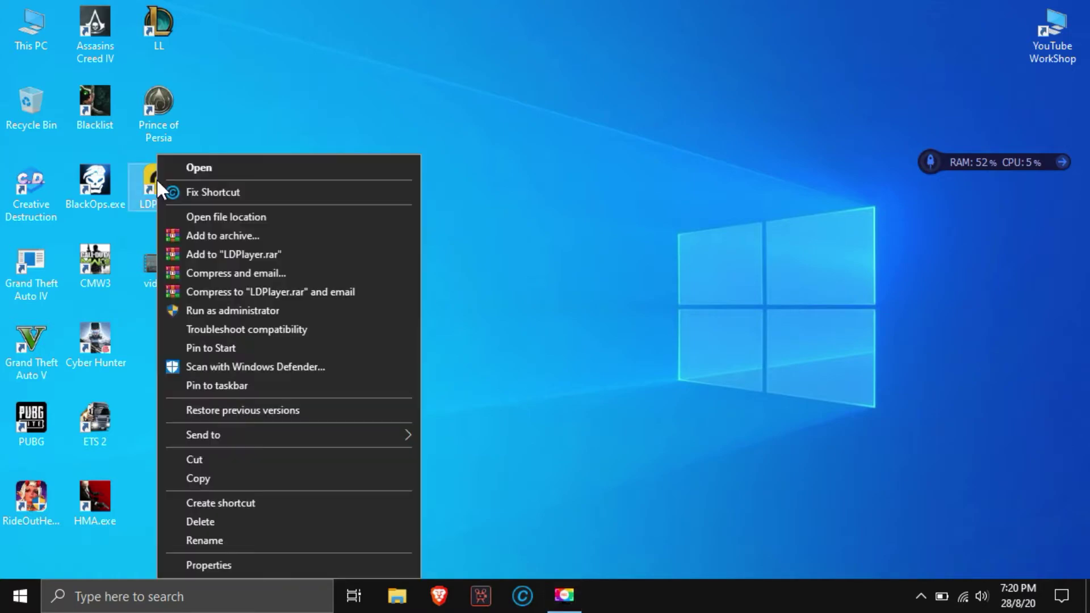
pyautogui.click(210, 218)
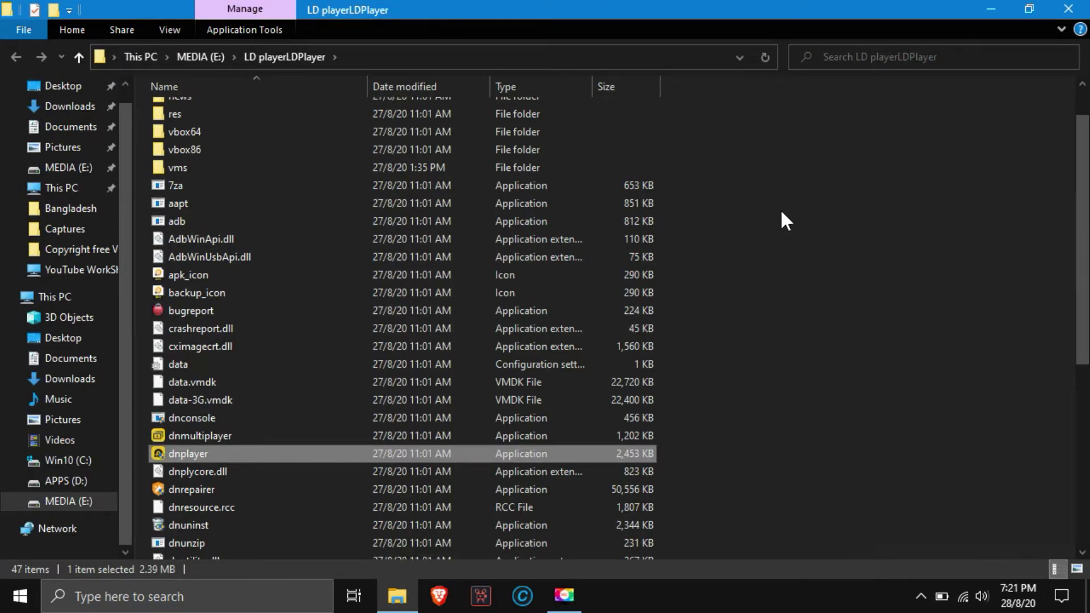
pyautogui.scroll(-3, 776, 220)
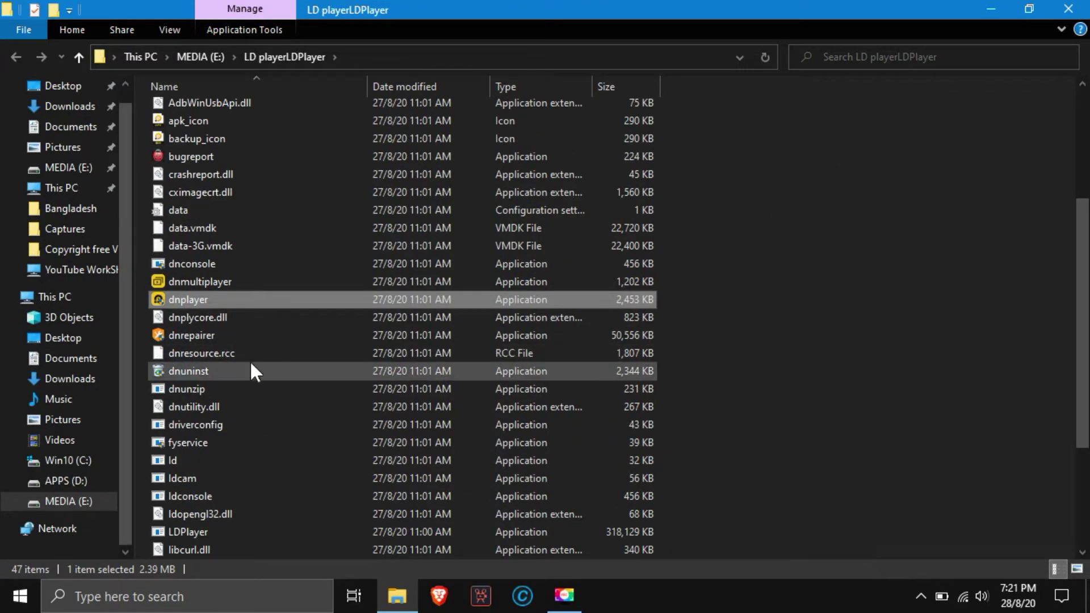
pyautogui.rightClick(186, 298)
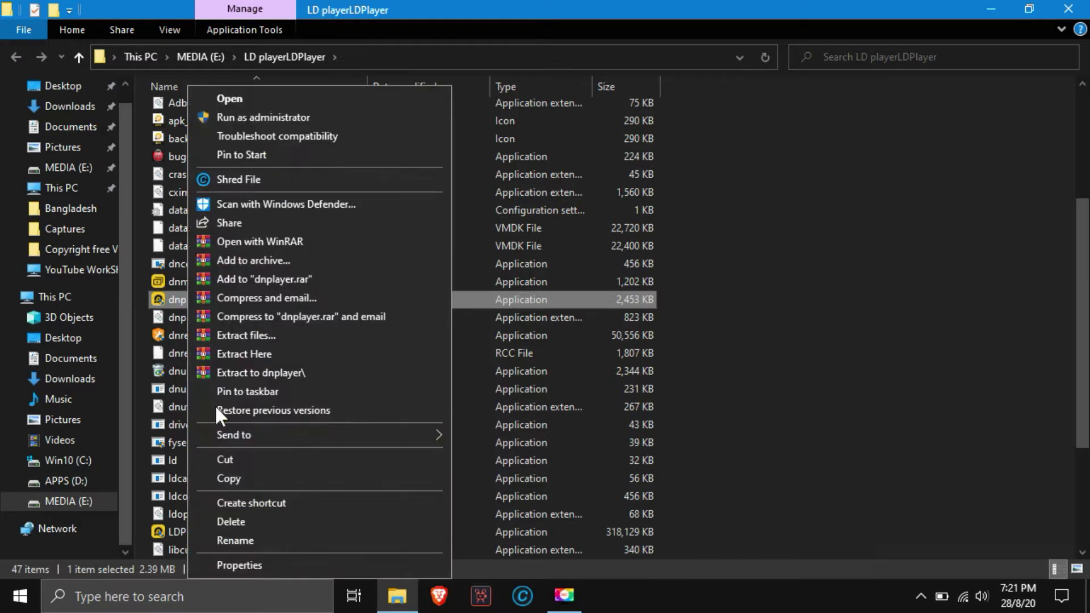
pyautogui.click(246, 564)
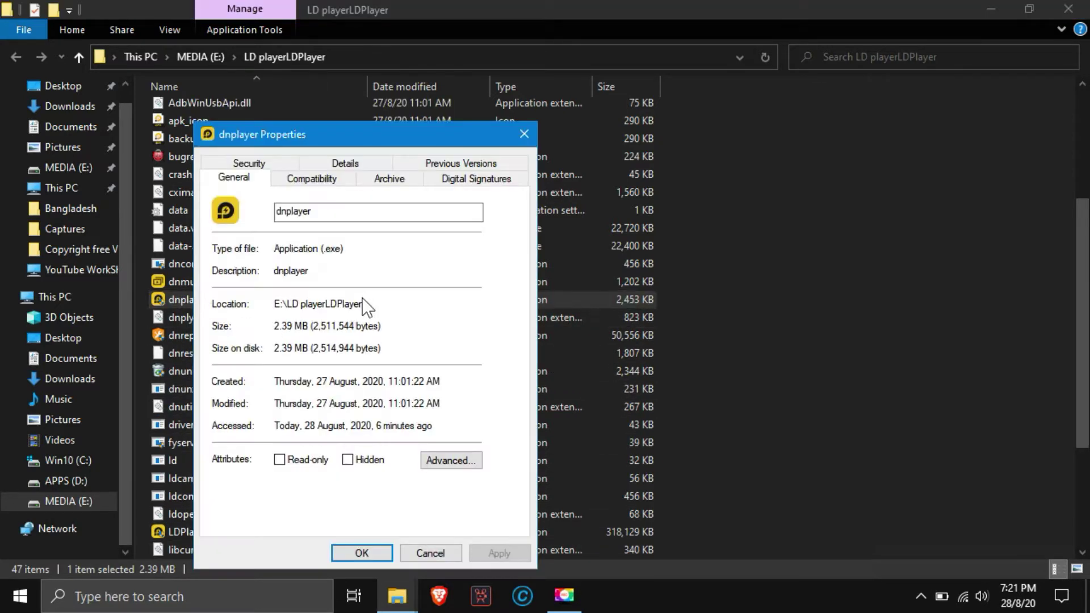
pyautogui.click(318, 179)
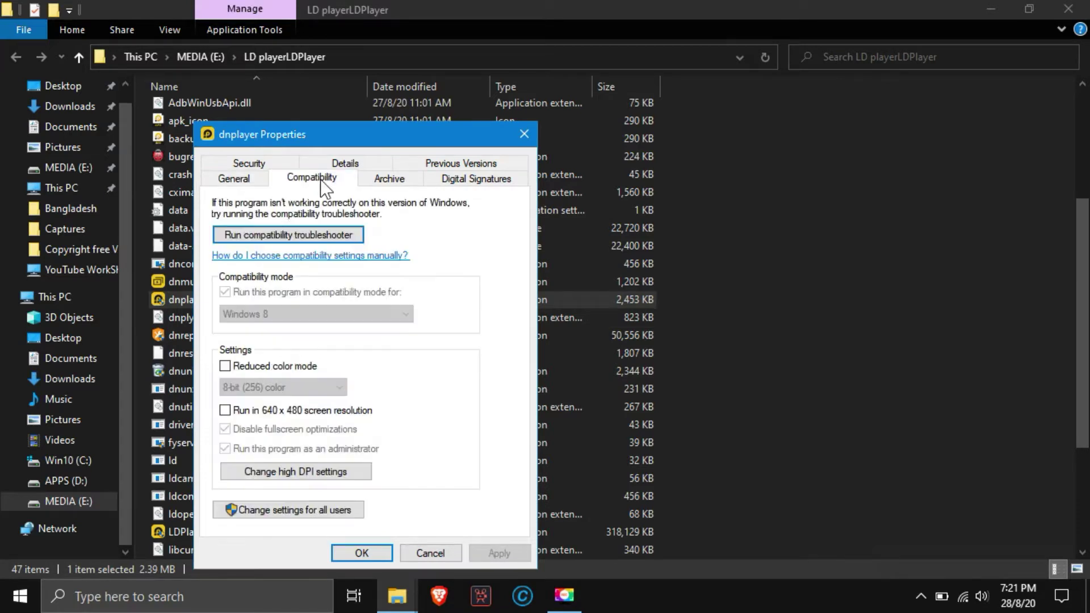
pyautogui.click(299, 511)
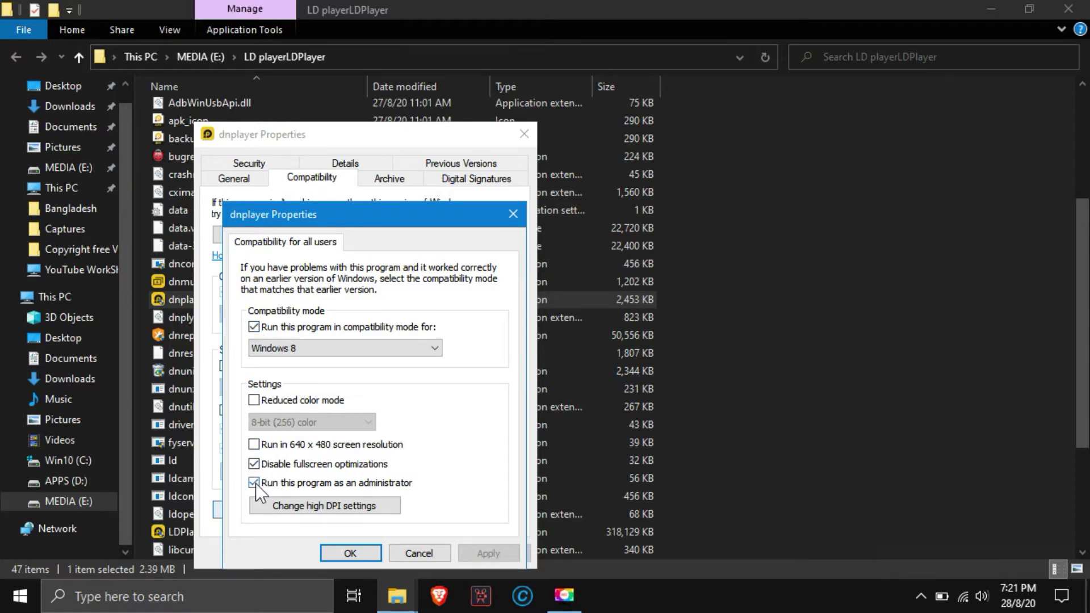
pyautogui.click(347, 552)
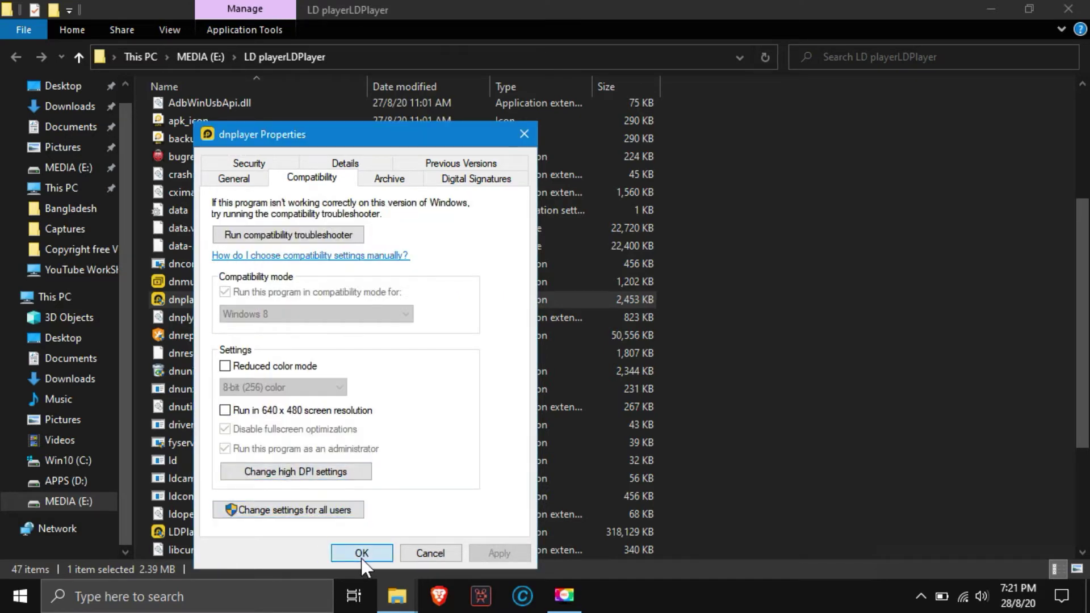
pyautogui.click(361, 554)
# Confirm the LDPlayer application's all-users settings as Windows 8 mode, fullscreen optimizations disabled and run as administrator, and close the folder.
pyautogui.scroll(-3, 305, 386)
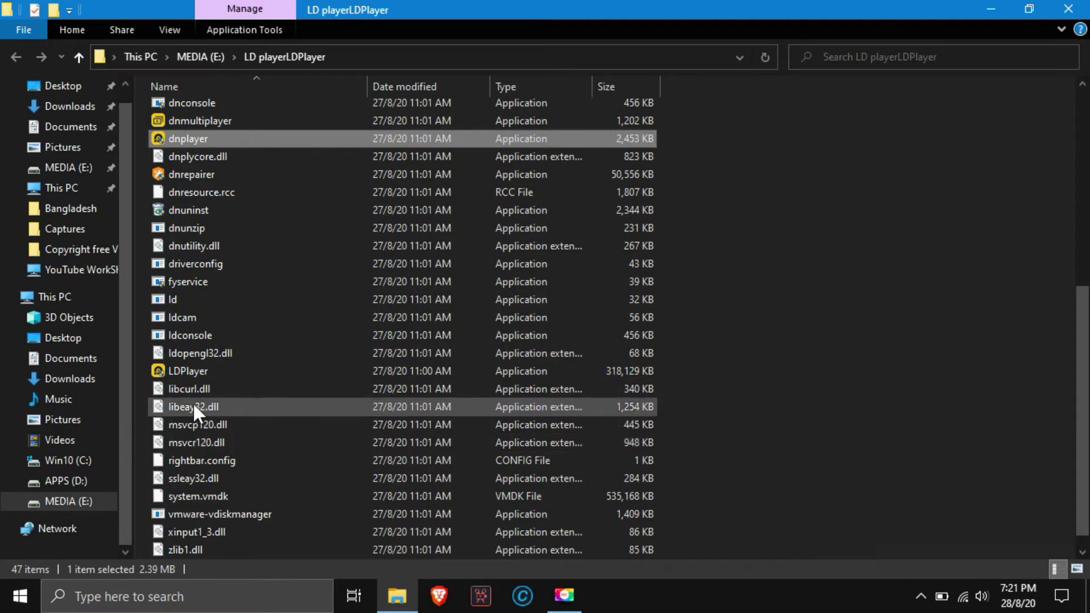
pyautogui.rightClick(186, 372)
pyautogui.click(246, 565)
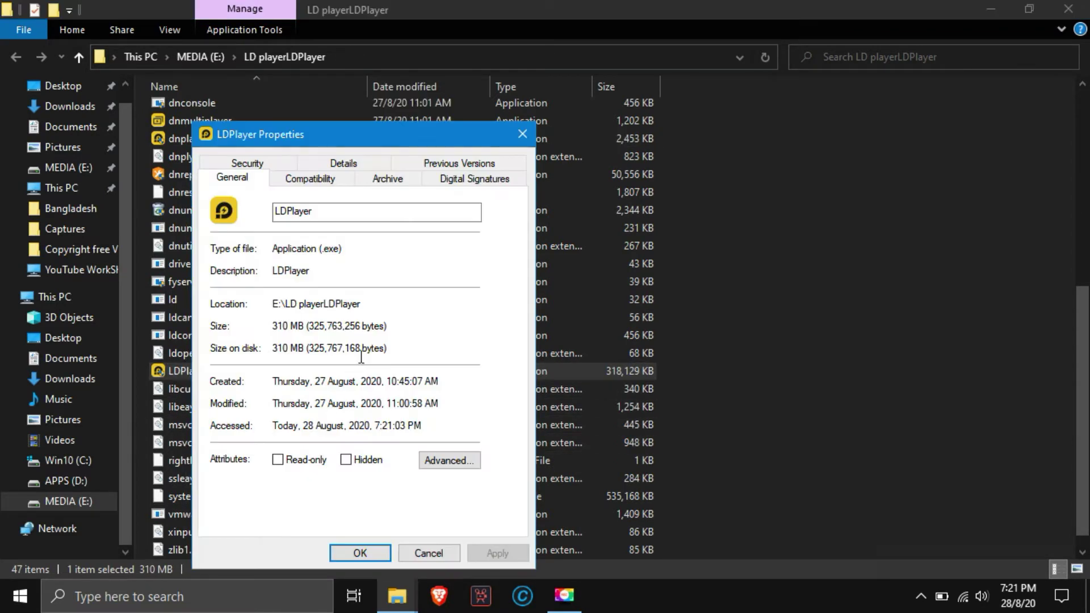
pyautogui.click(314, 183)
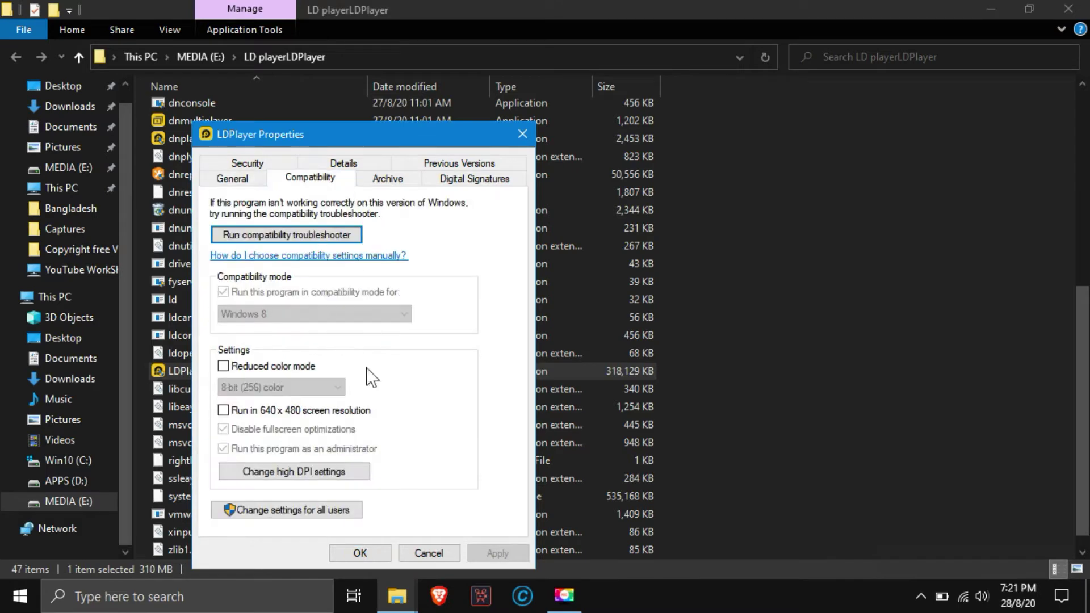
pyautogui.click(291, 510)
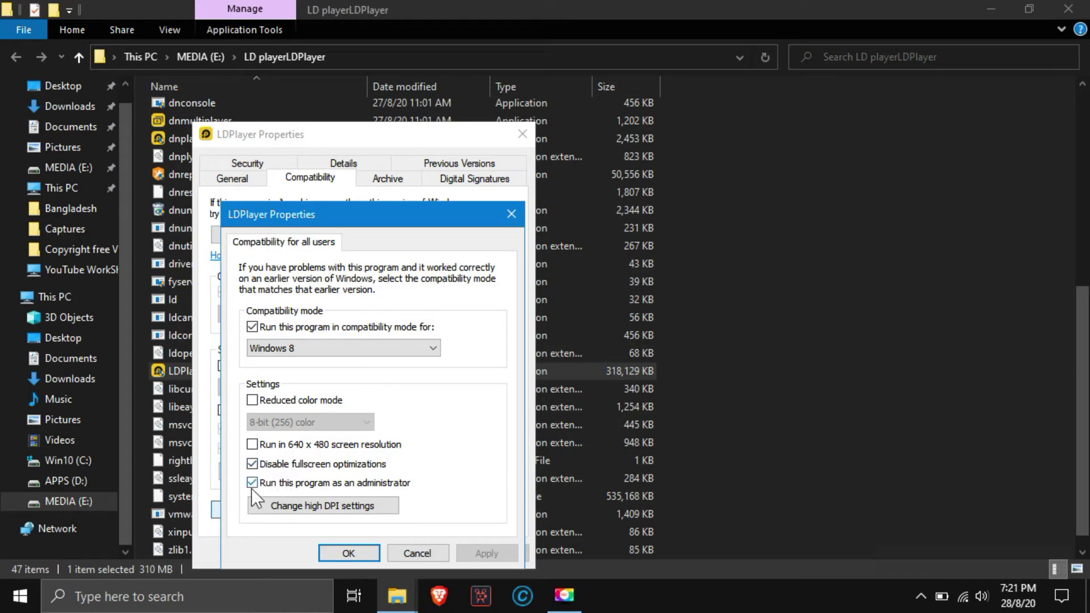
pyautogui.click(349, 554)
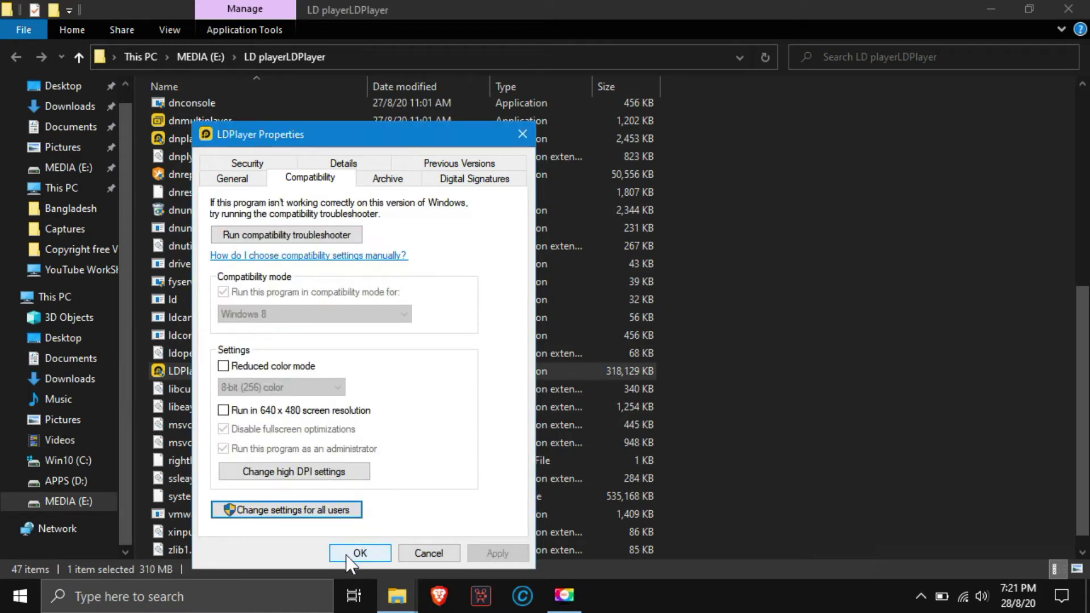
pyautogui.click(358, 554)
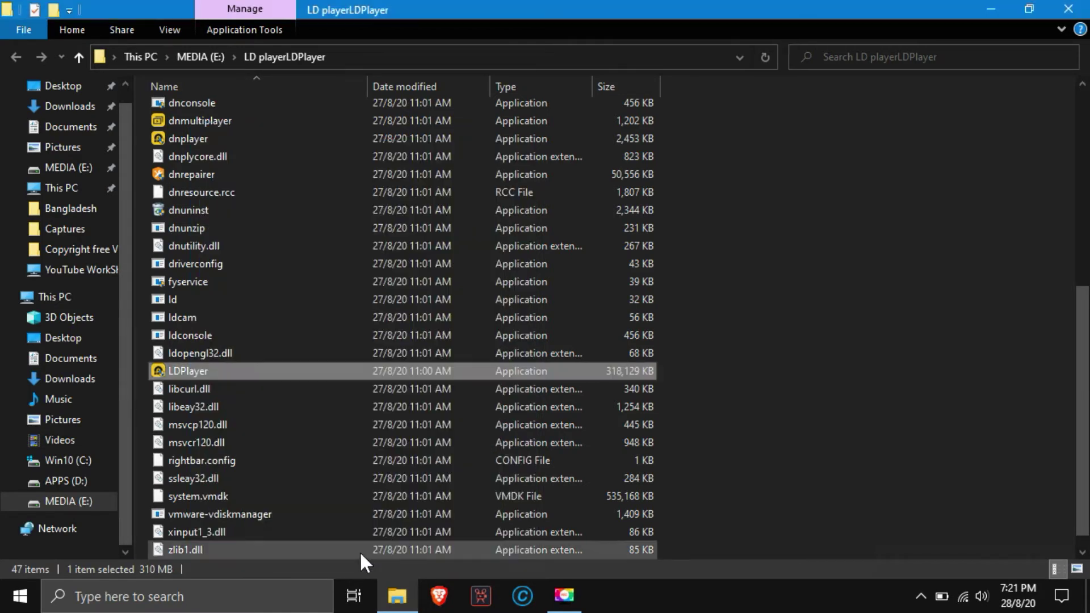
pyautogui.click(1075, 17)
# Open the Windows graphics performance preferences and try to add the LDPlayer desktop shortcut as a classic app.
pyautogui.rightClick(416, 139)
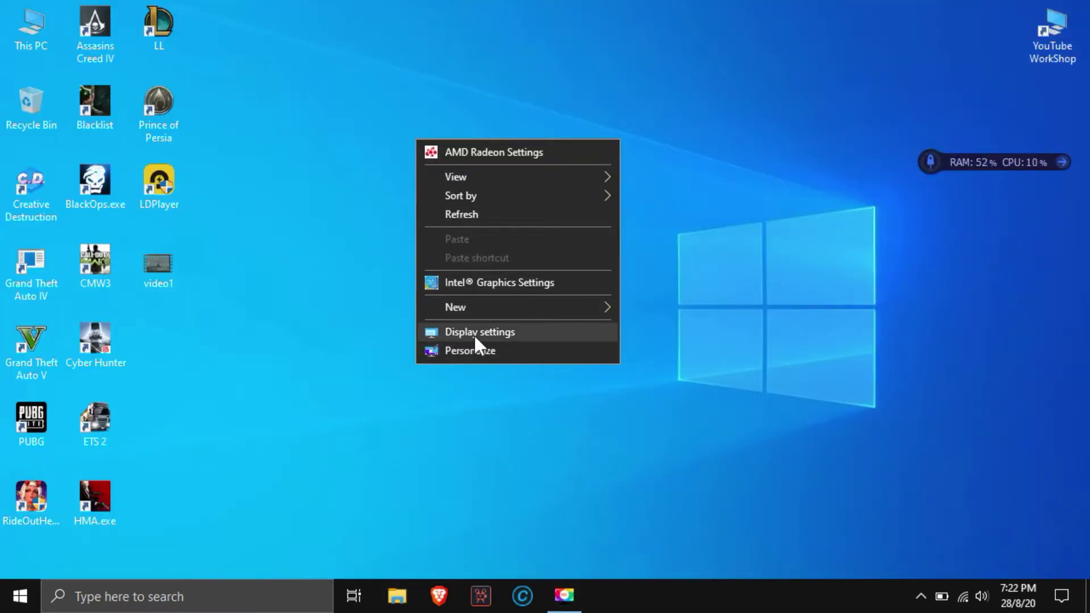
pyautogui.click(556, 335)
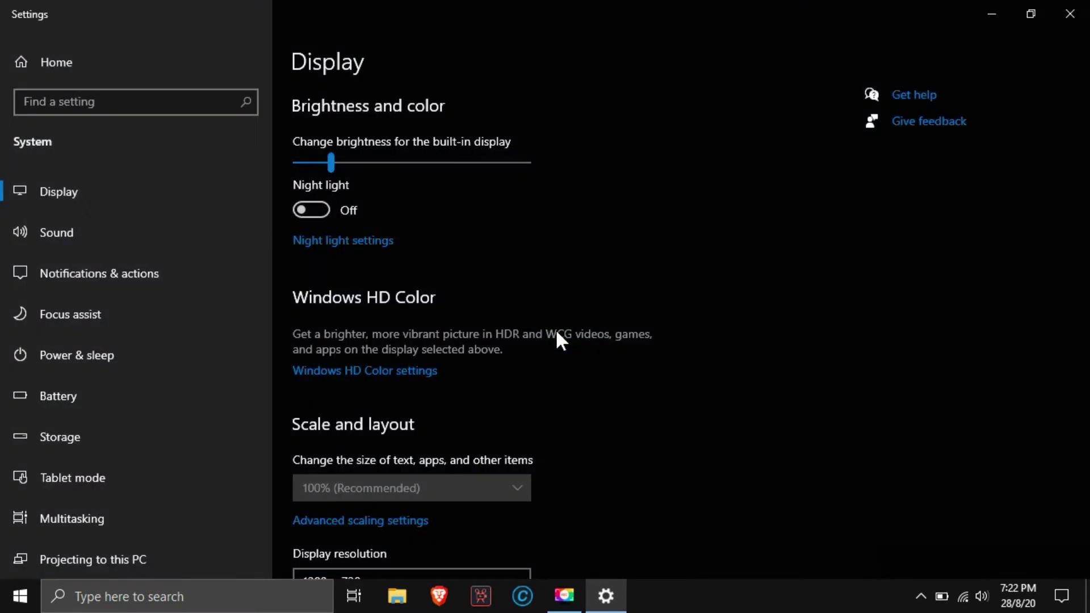
pyautogui.scroll(-5, 721, 341)
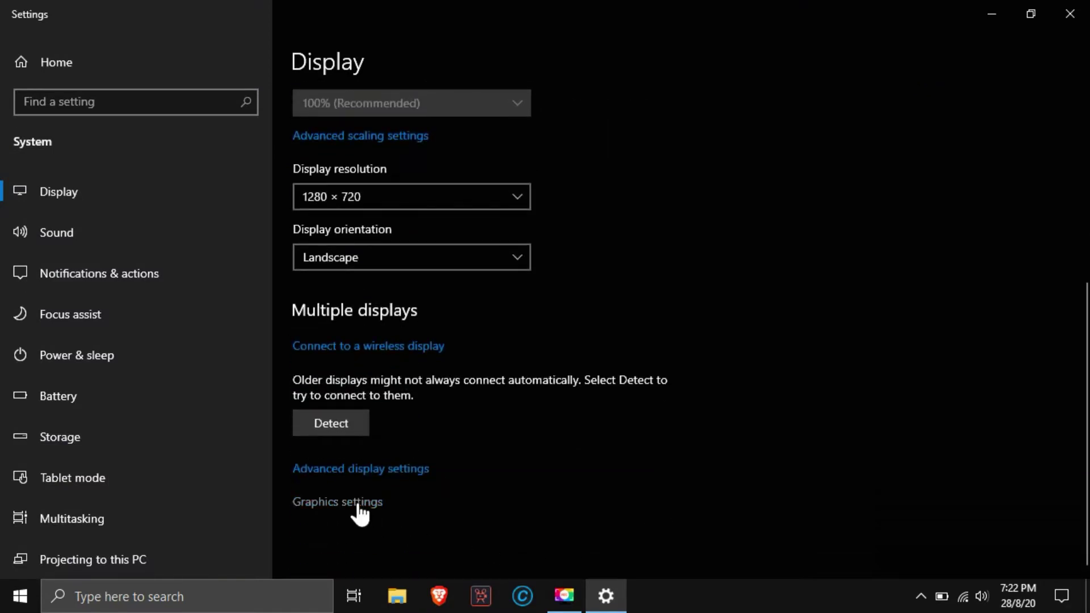
pyautogui.click(357, 505)
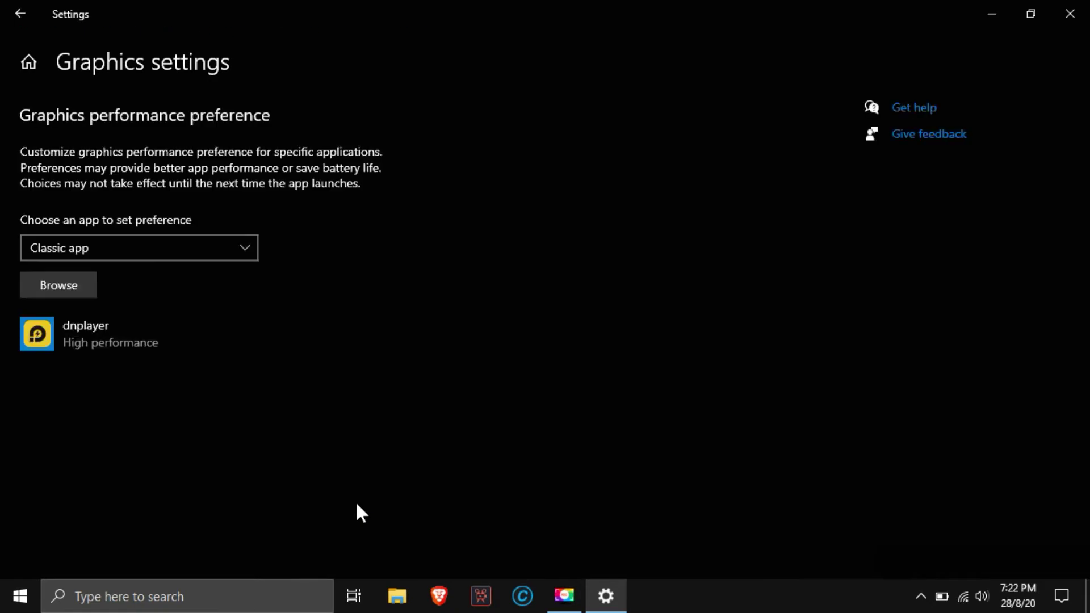
pyautogui.click(75, 292)
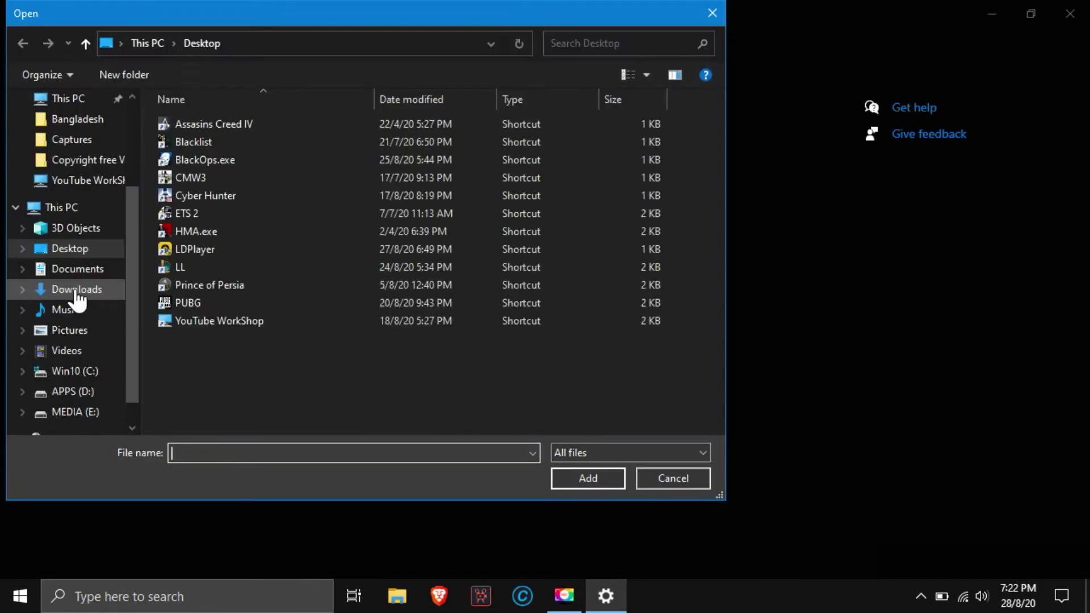
pyautogui.click(204, 249)
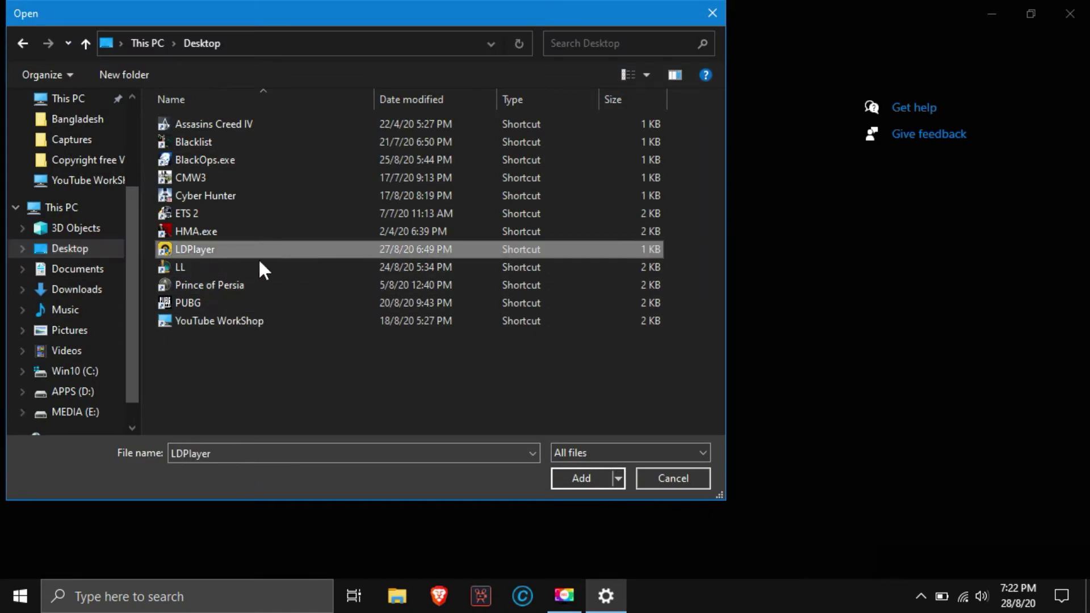
pyautogui.click(564, 483)
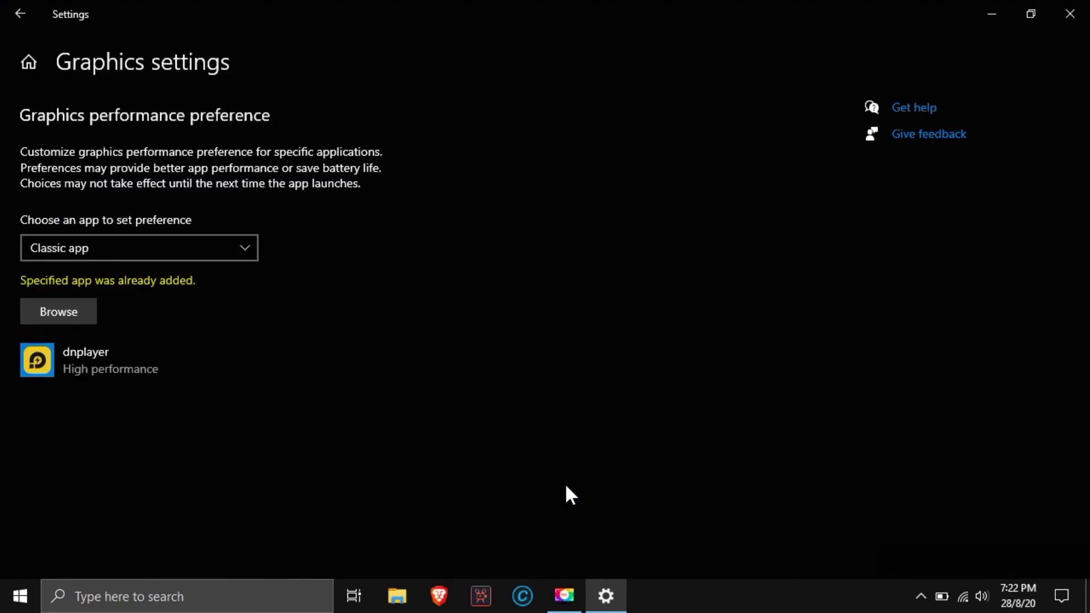
# Save System default as the graphics preference for dnplayer.
pyautogui.click(75, 362)
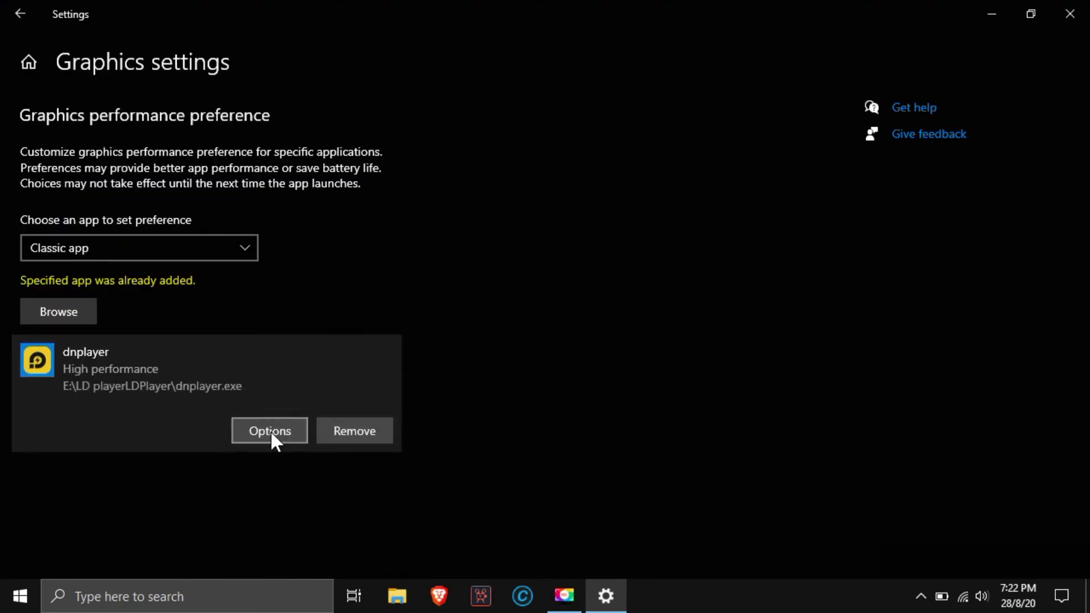
pyautogui.click(270, 431)
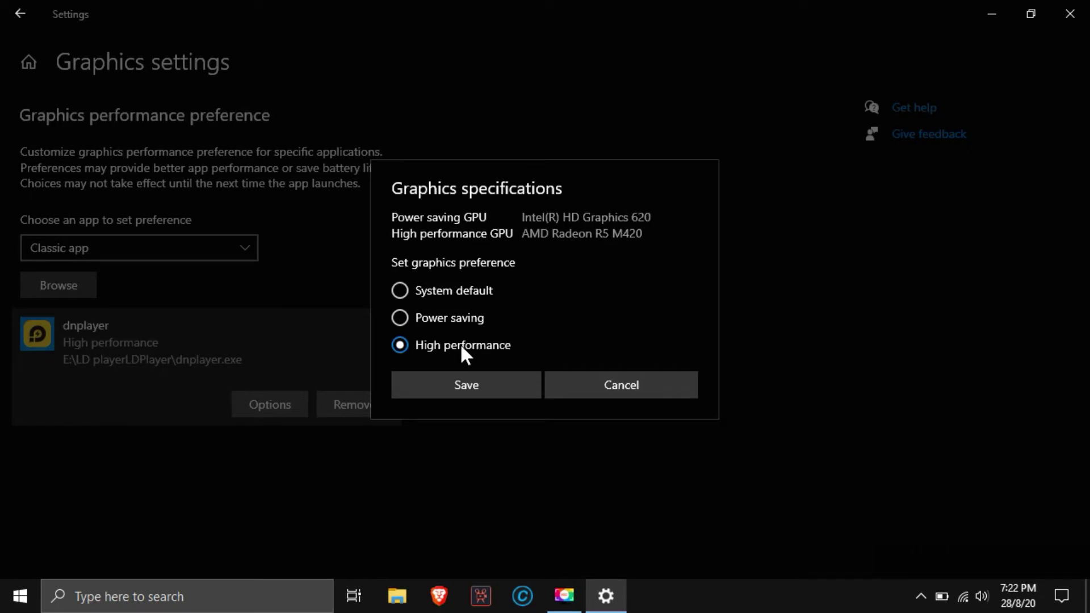
pyautogui.click(486, 385)
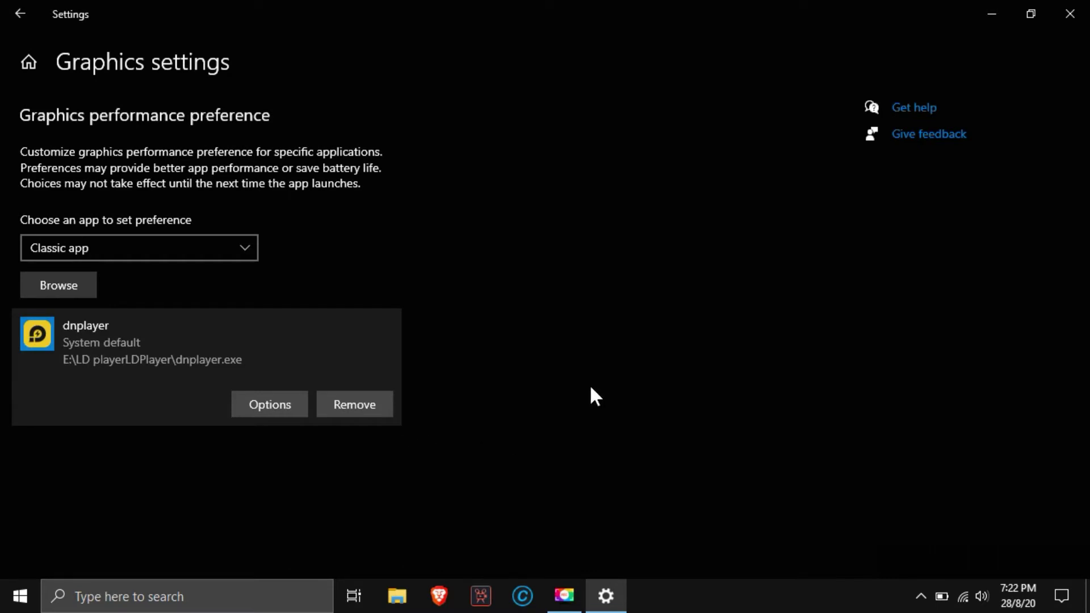
# Set dnplayer's graphics preference to High performance, save it and close Settings.
pyautogui.click(294, 403)
pyautogui.click(421, 354)
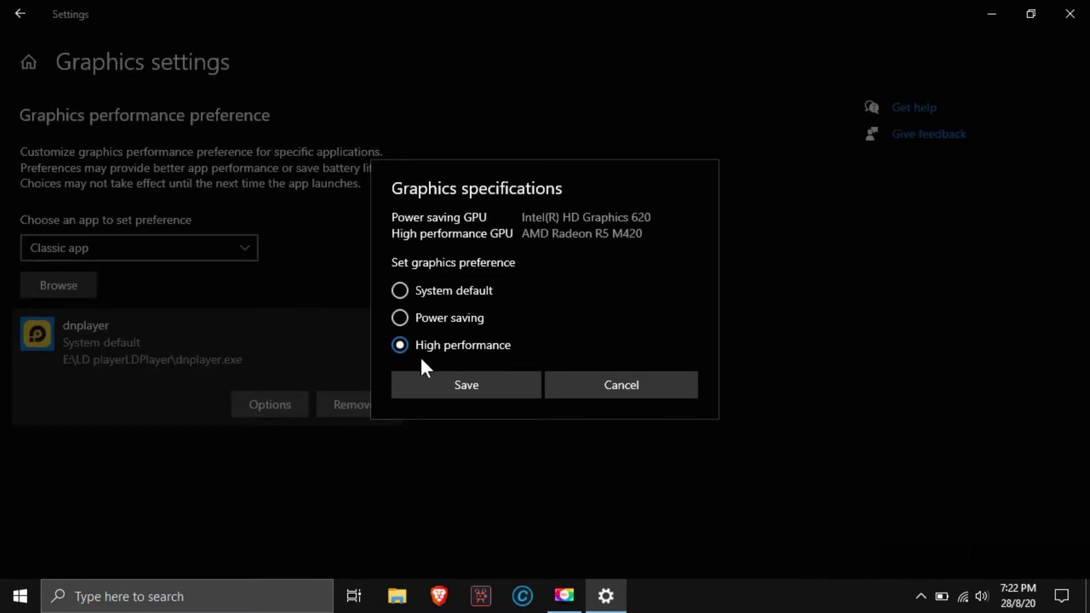
pyautogui.click(470, 385)
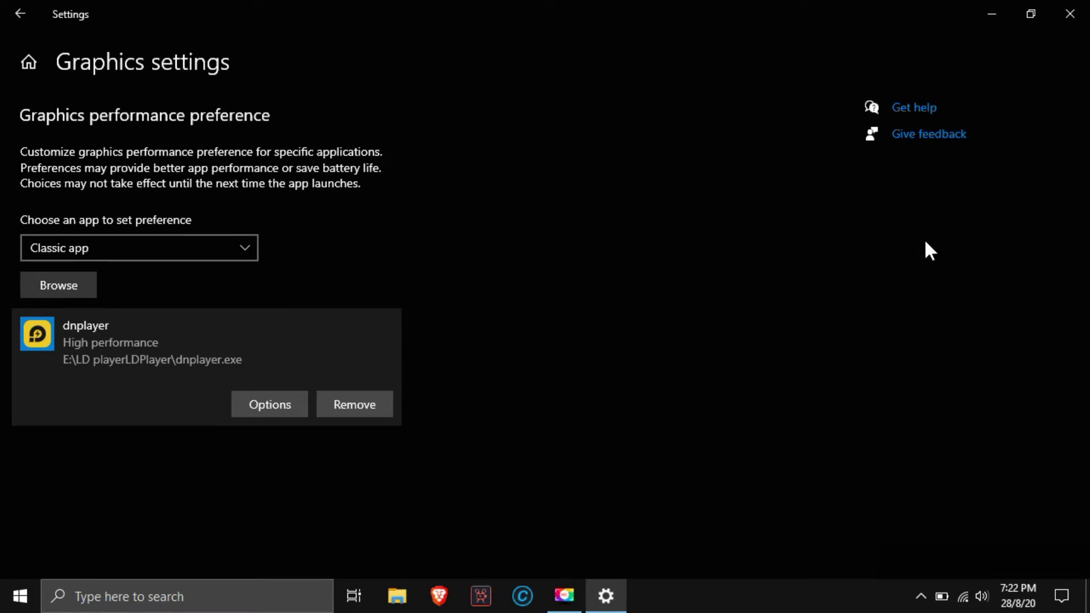
pyautogui.click(1073, 15)
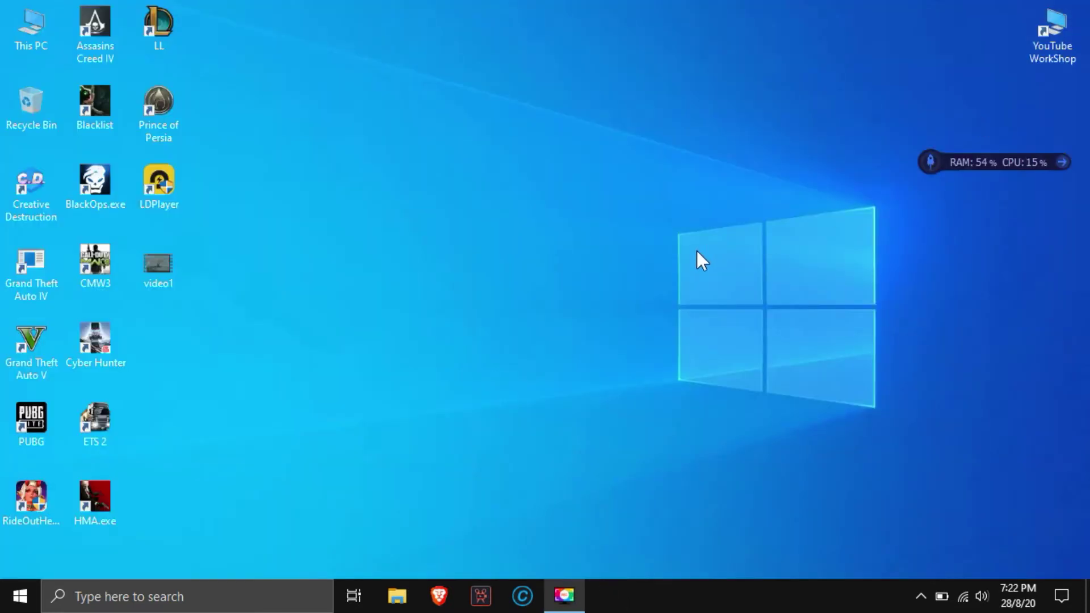
# Refresh the desktop and launch LDPlayer from its desktop shortcut.
pyautogui.rightClick(328, 108)
pyautogui.click(376, 183)
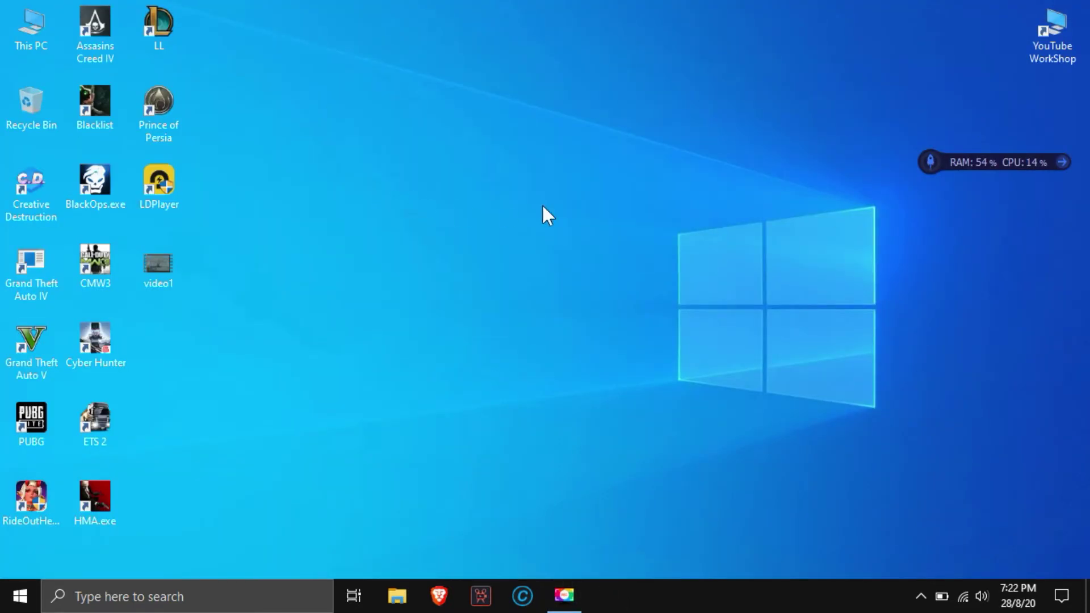
pyautogui.rightClick(165, 173)
pyautogui.click(230, 167)
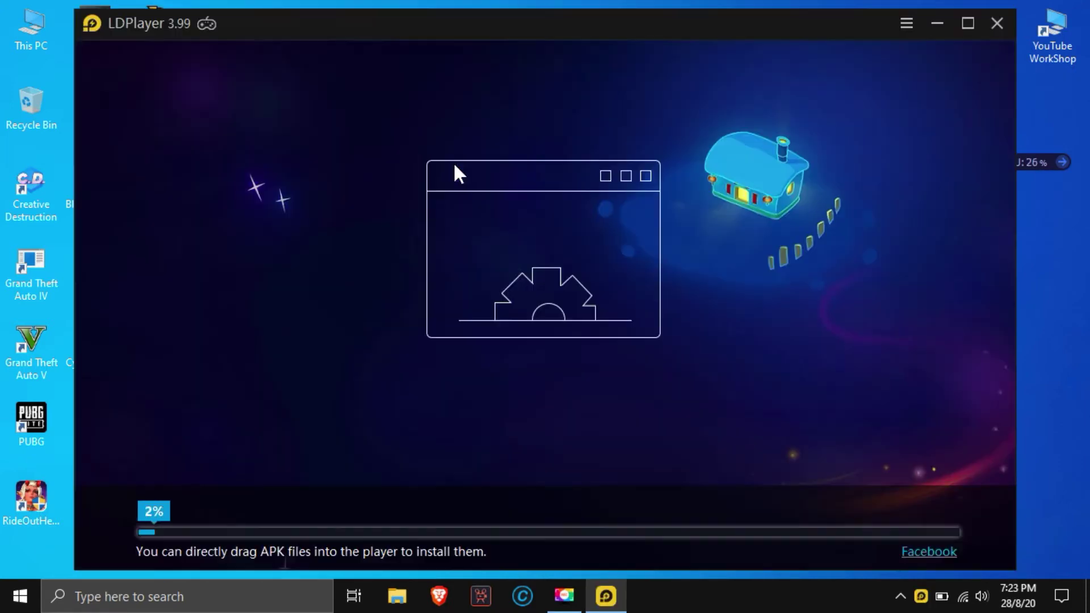
# Open Task Manager and go to the details entry of the running dnplayer (32 bit) process.
pyautogui.rightClick(704, 600)
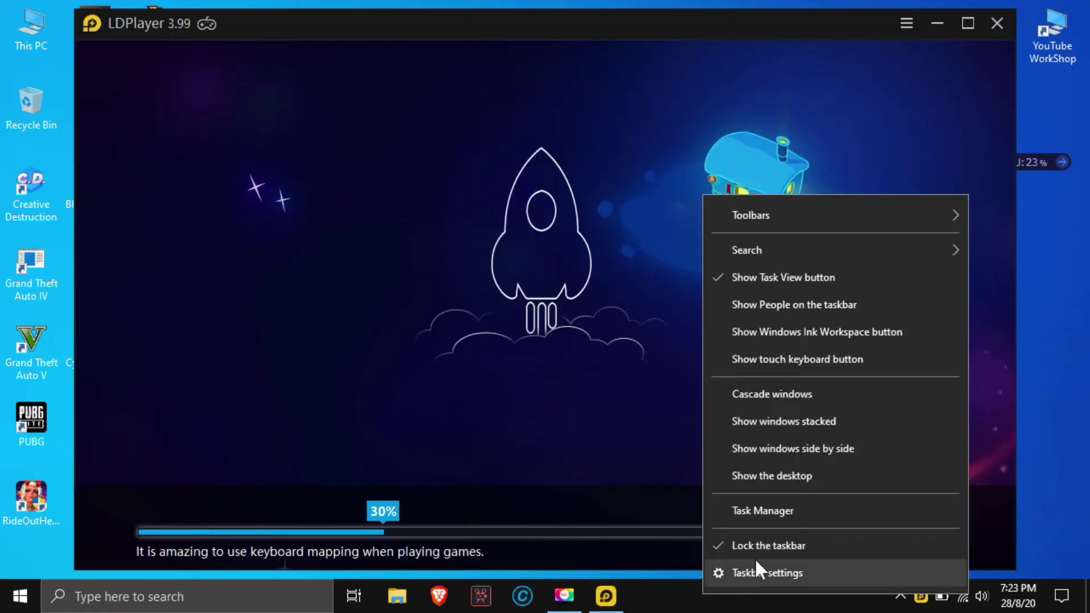
pyautogui.click(765, 510)
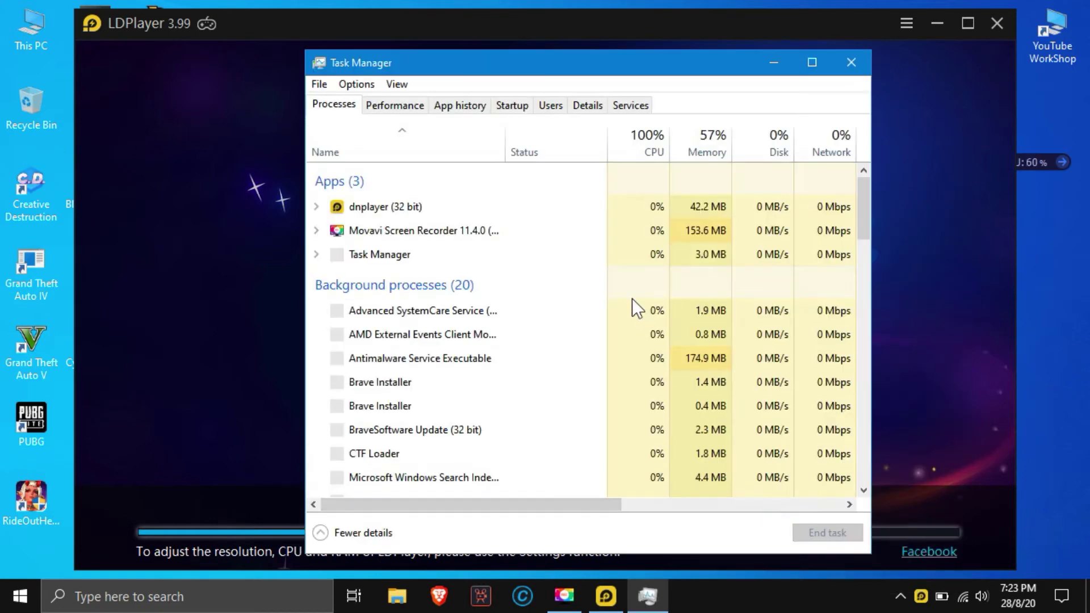
pyautogui.click(420, 214)
pyautogui.rightClick(418, 211)
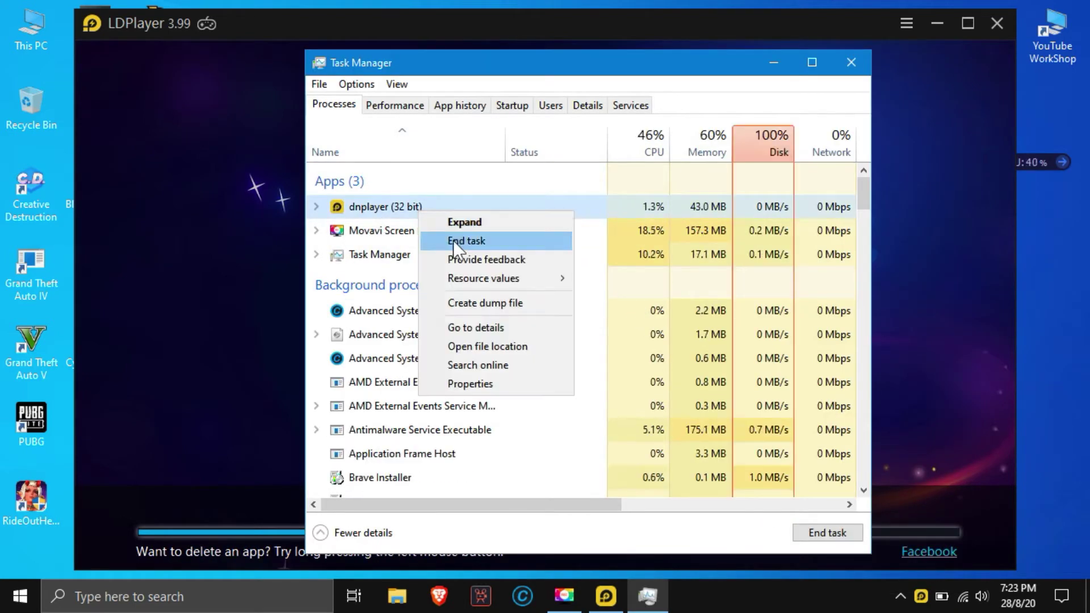
pyautogui.click(534, 328)
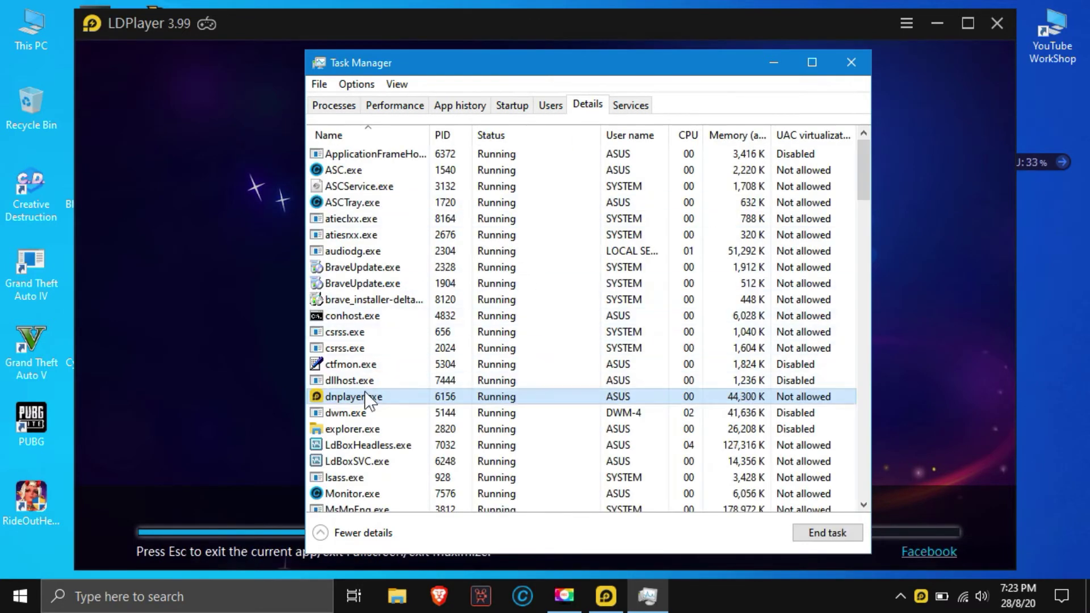
# Set the priority of dnplayer.exe to High, confirm the change and close Task Manager.
pyautogui.rightClick(371, 395)
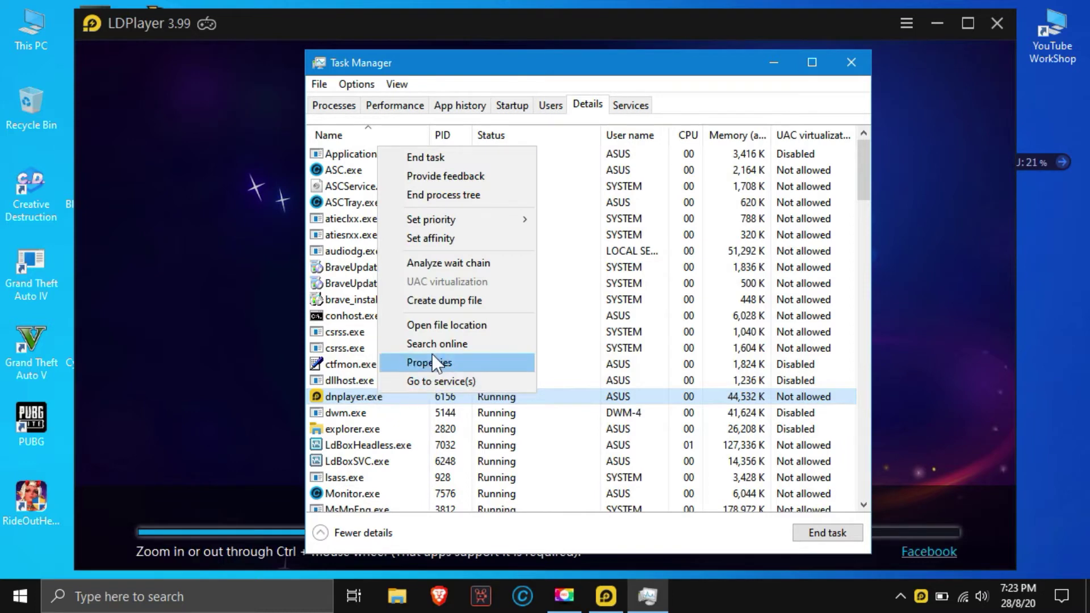
pyautogui.moveTo(445, 219)
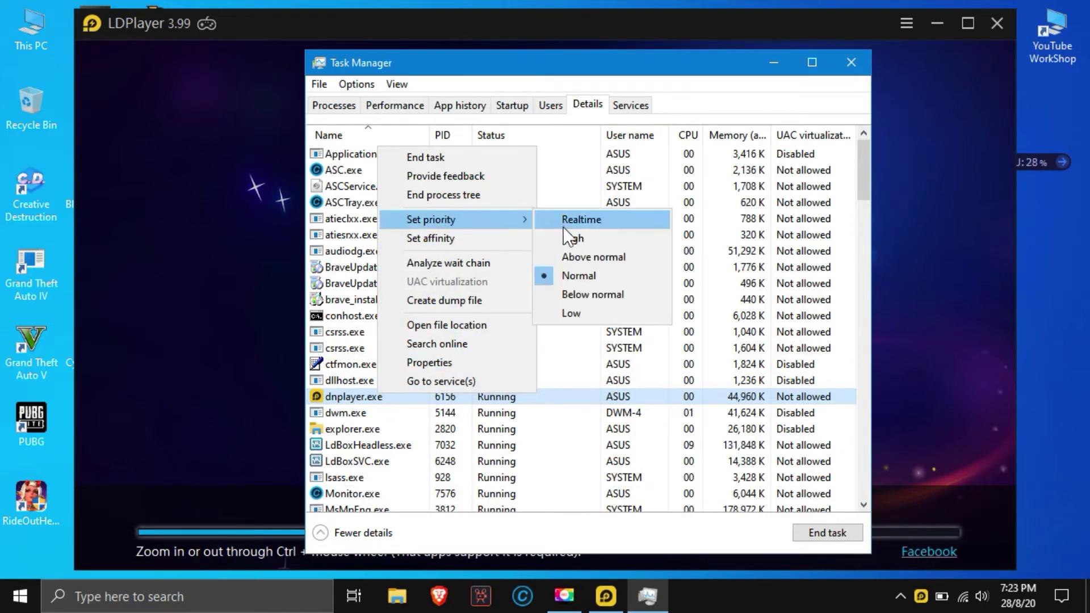
pyautogui.click(580, 240)
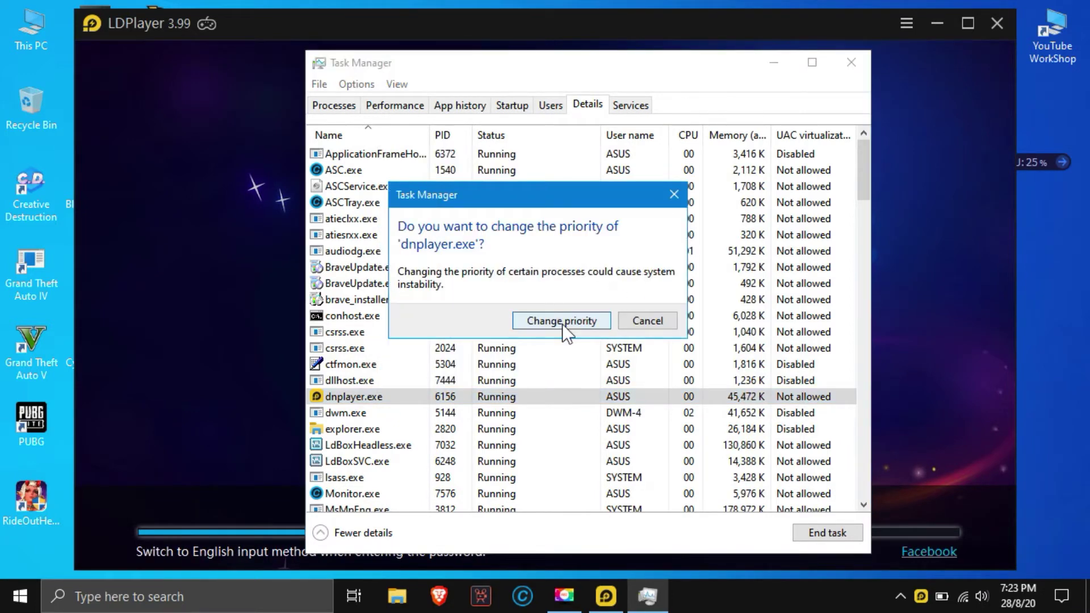
pyautogui.click(562, 321)
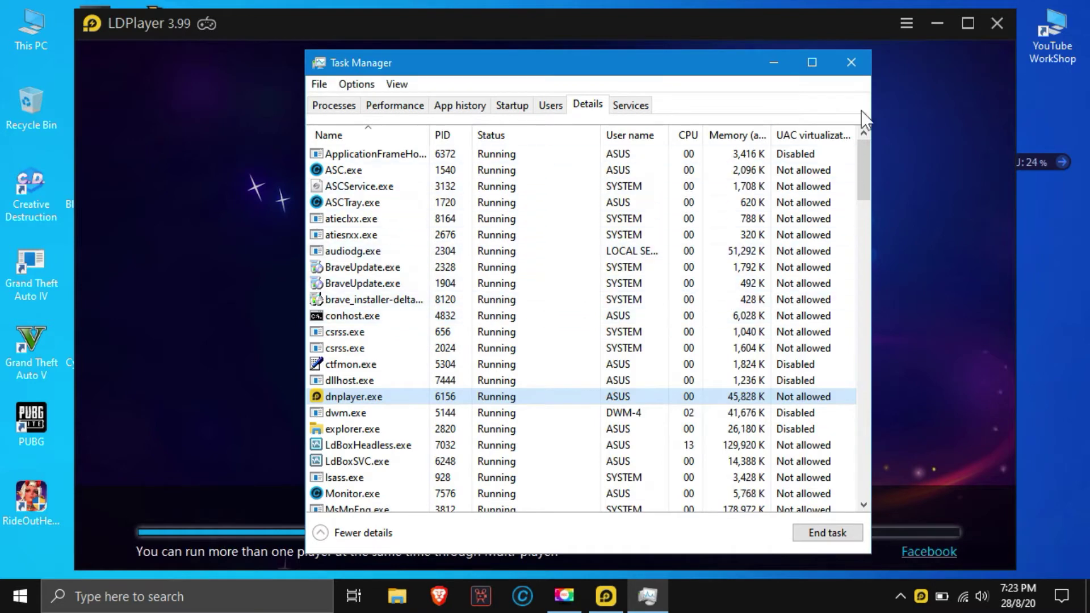
pyautogui.click(852, 63)
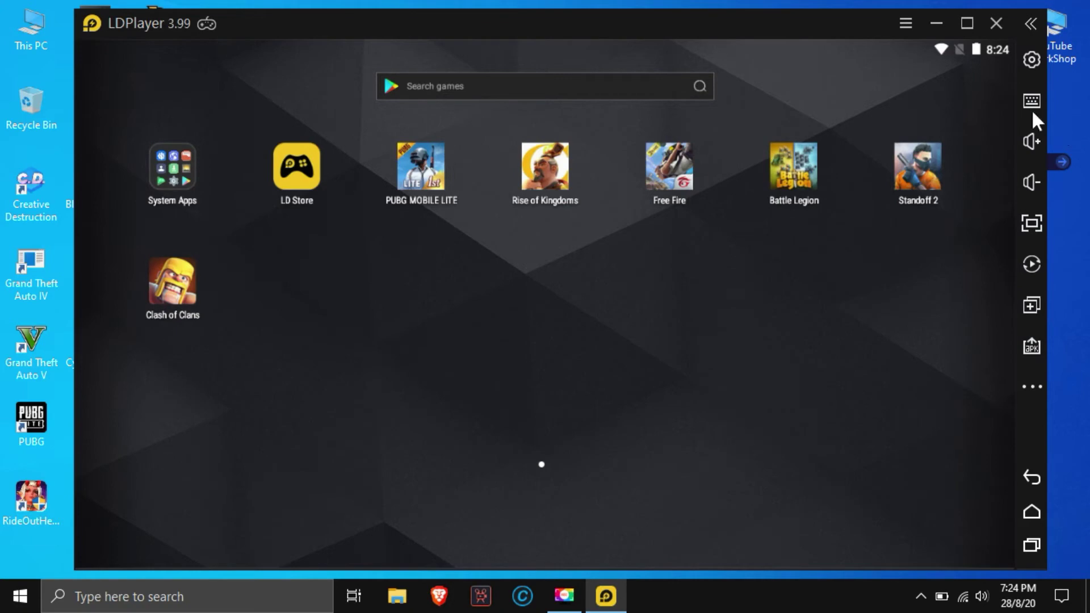
# Open LDPlayer's advanced settings, view the Tablet resolution presets and select the customized 1280 x 720 resolution with DPI 180.
pyautogui.click(906, 23)
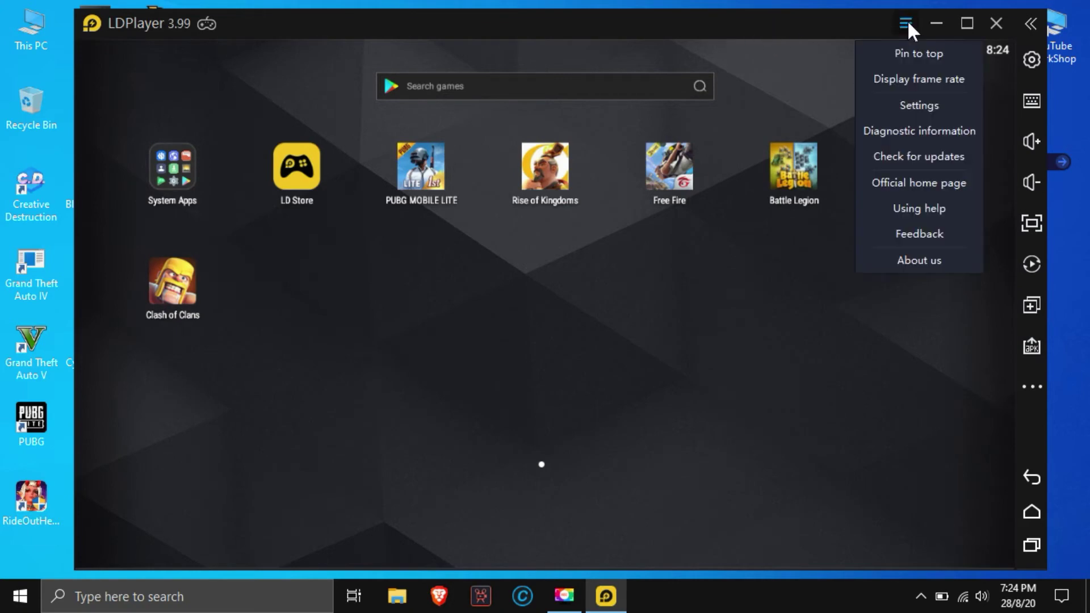
pyautogui.click(916, 111)
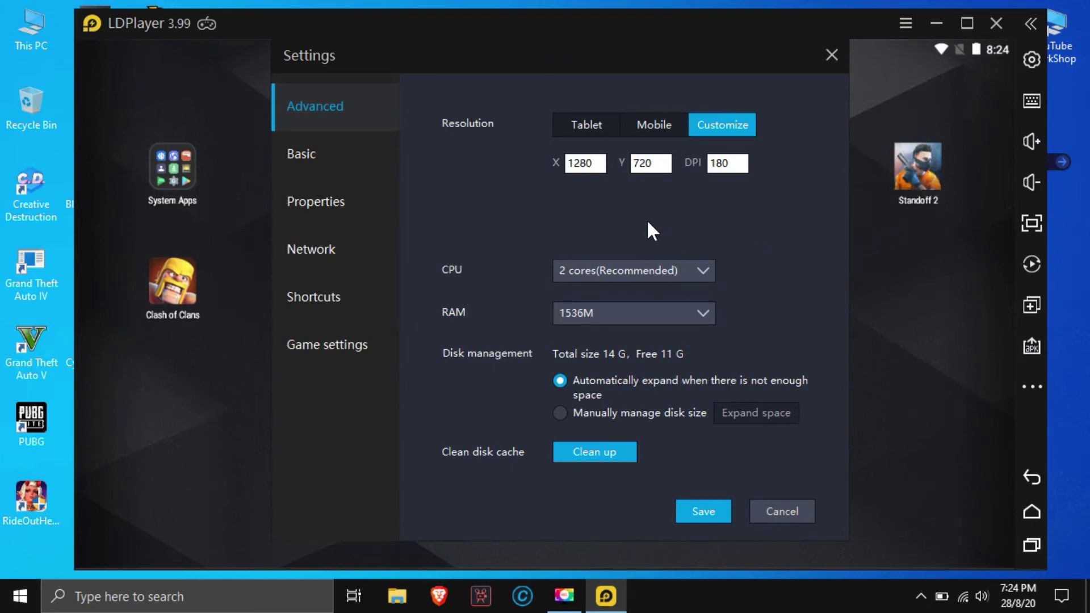
pyautogui.click(577, 124)
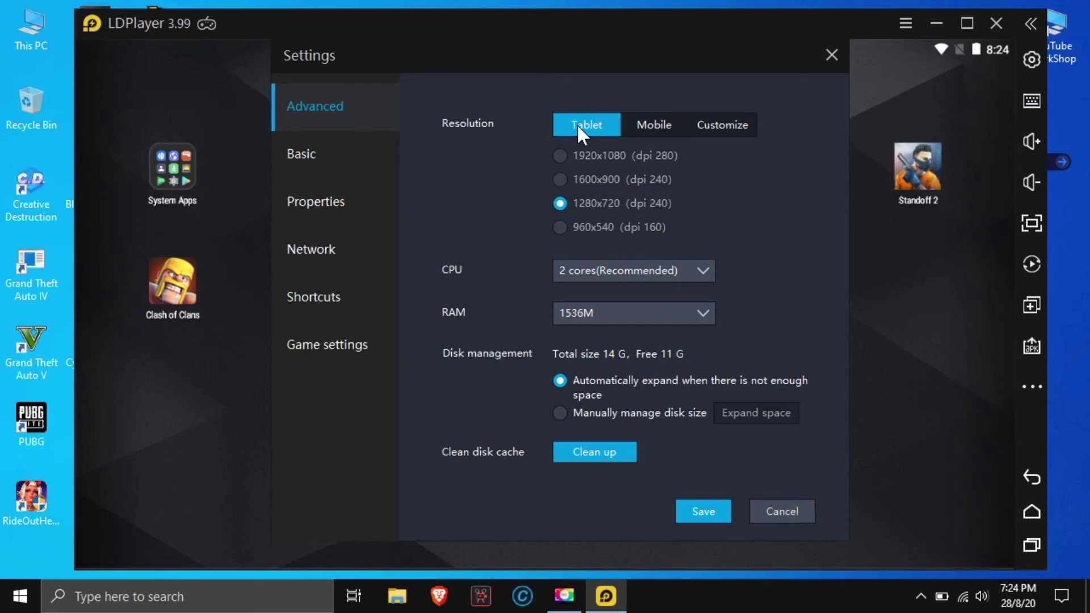
pyautogui.click(722, 125)
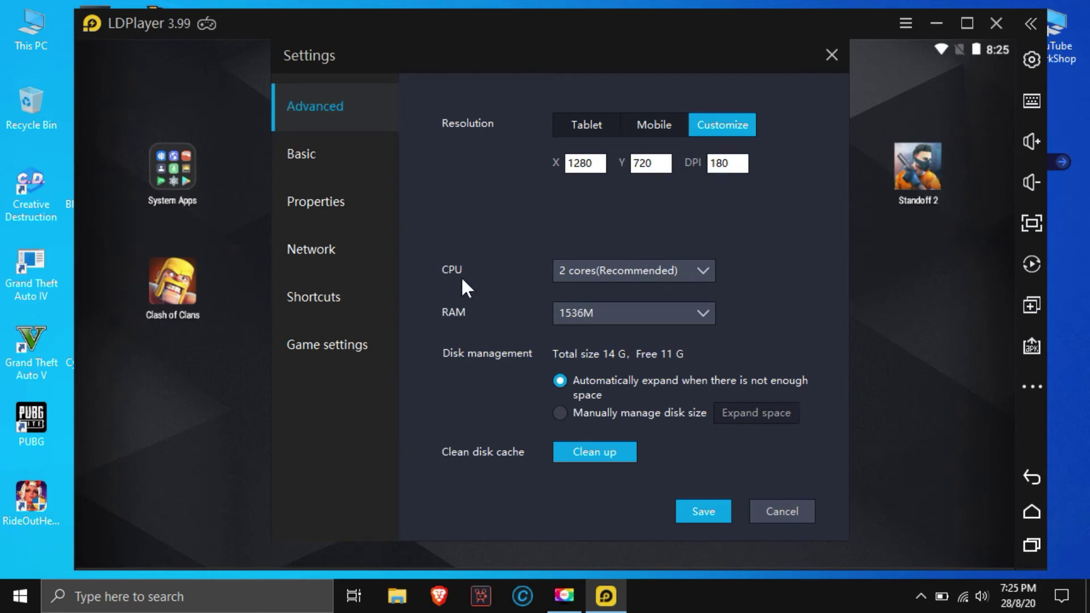
# Set LDPlayer's CPU allocation to 2 cores (Recommended) and save the settings.
pyautogui.click(647, 273)
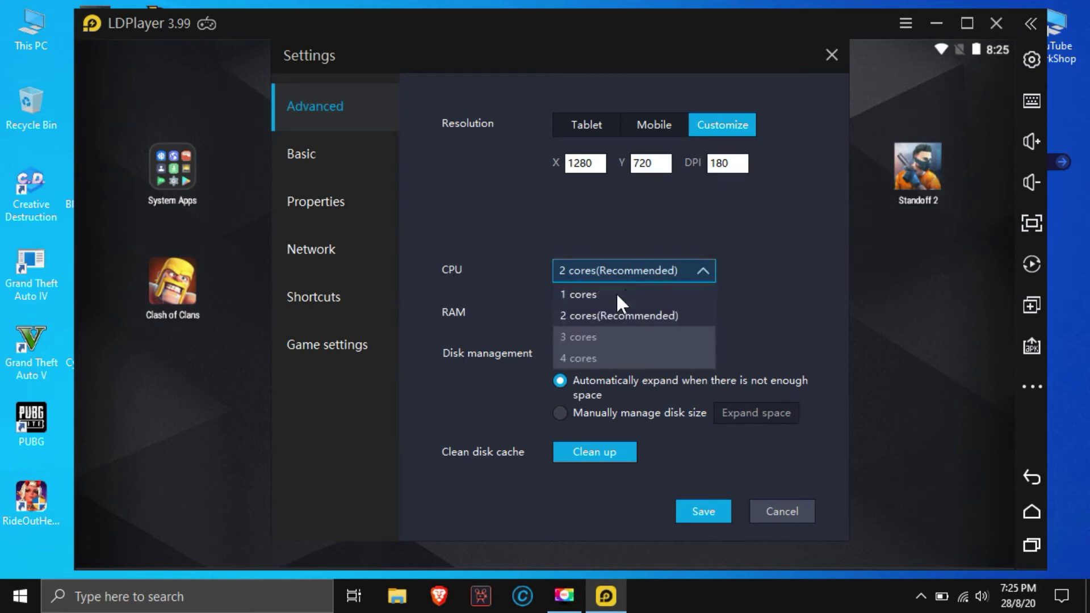
pyautogui.click(678, 314)
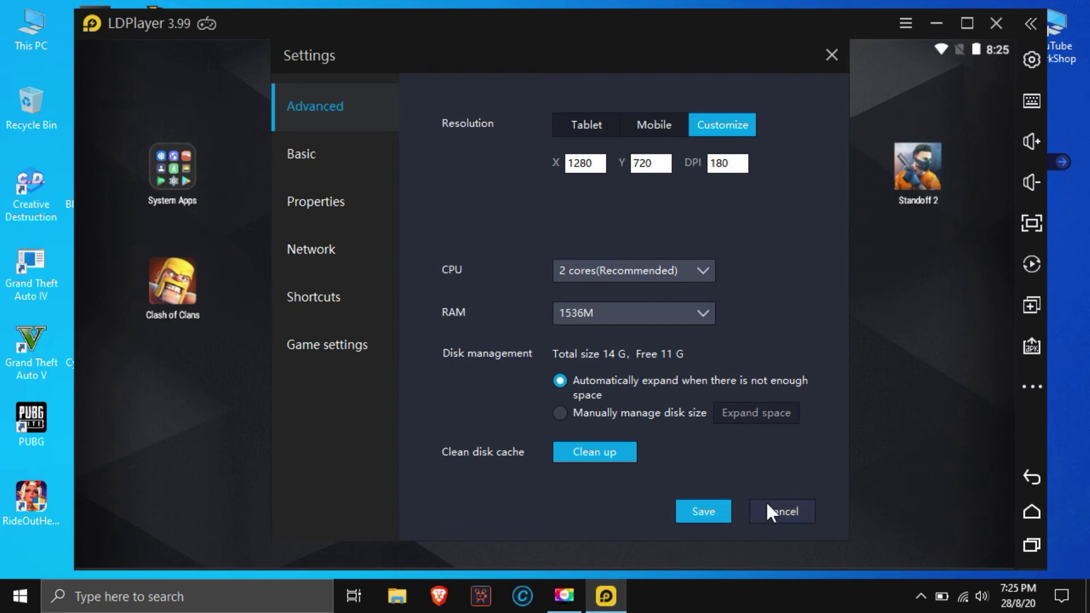
pyautogui.click(712, 509)
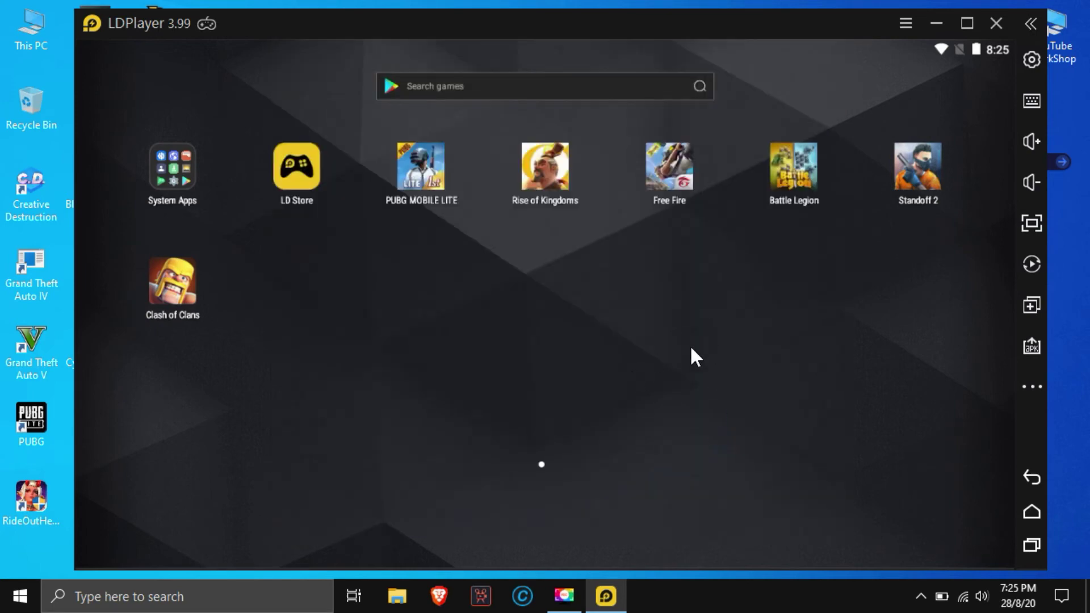
# Launch PUBG MOBILE LITE in the maximized LDPlayer window and set the game's graphics quality to Smooth.
pyautogui.click(967, 23)
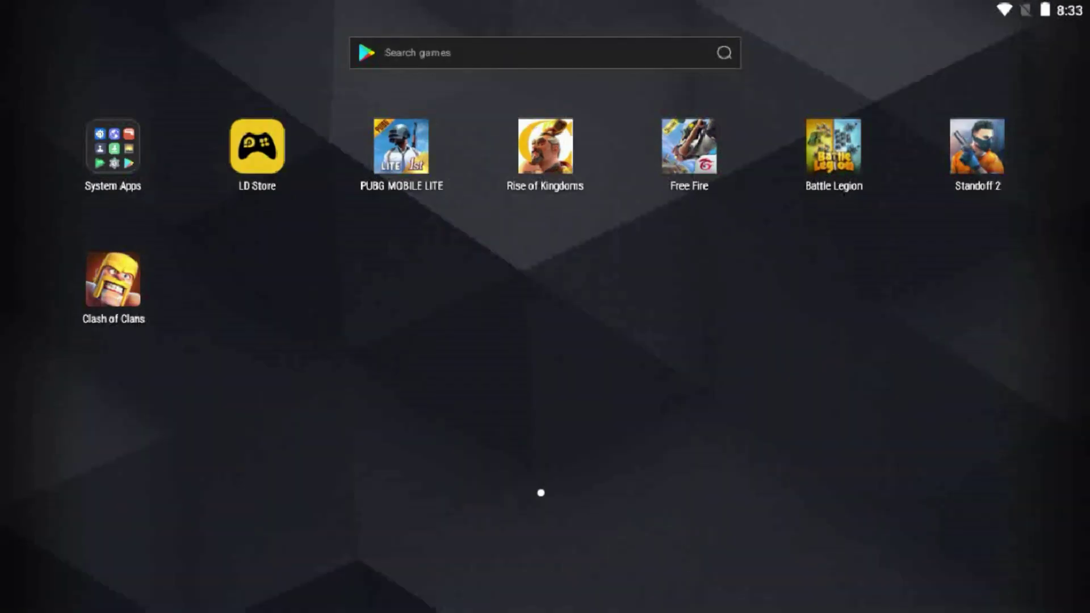
pyautogui.click(401, 146)
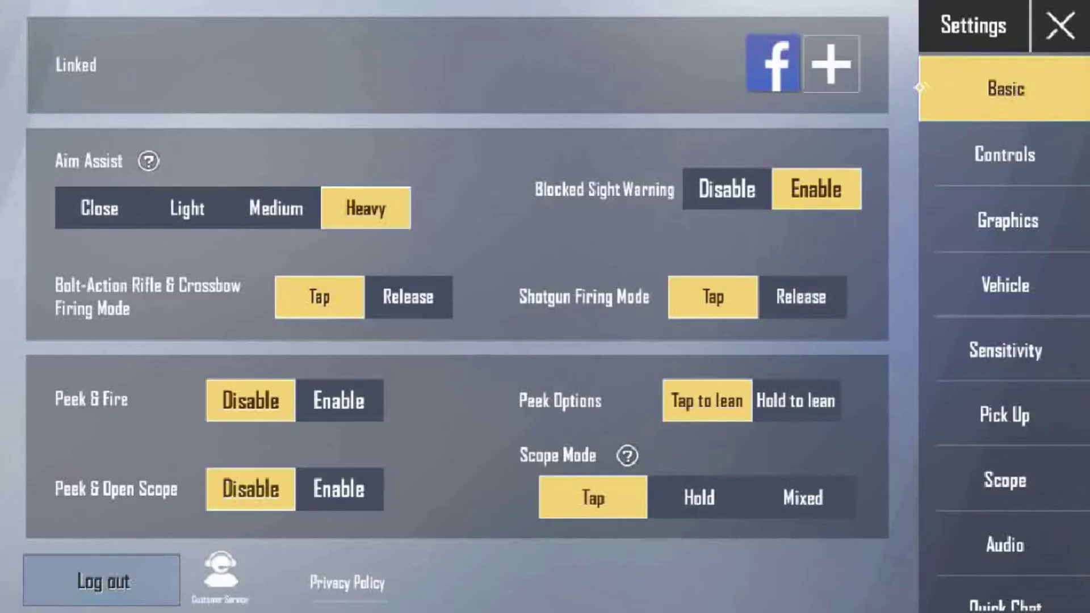
pyautogui.click(1002, 219)
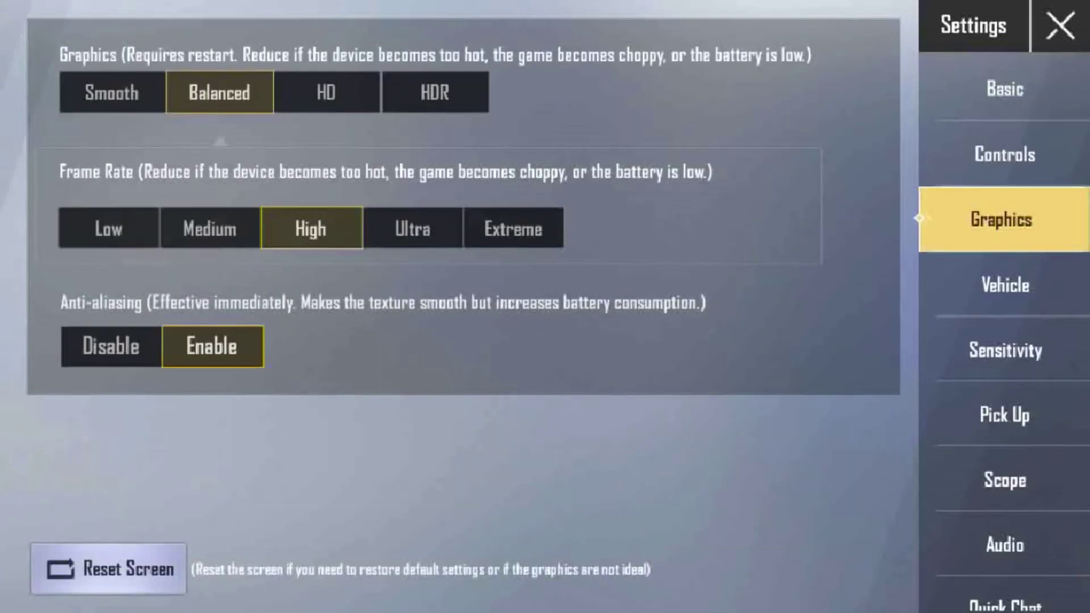
pyautogui.click(111, 93)
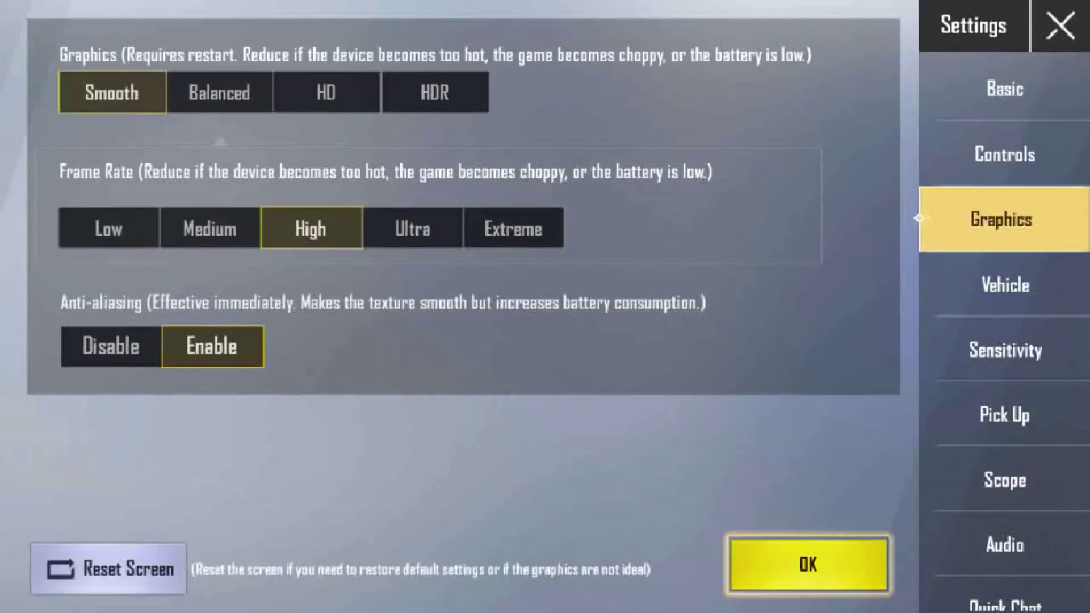